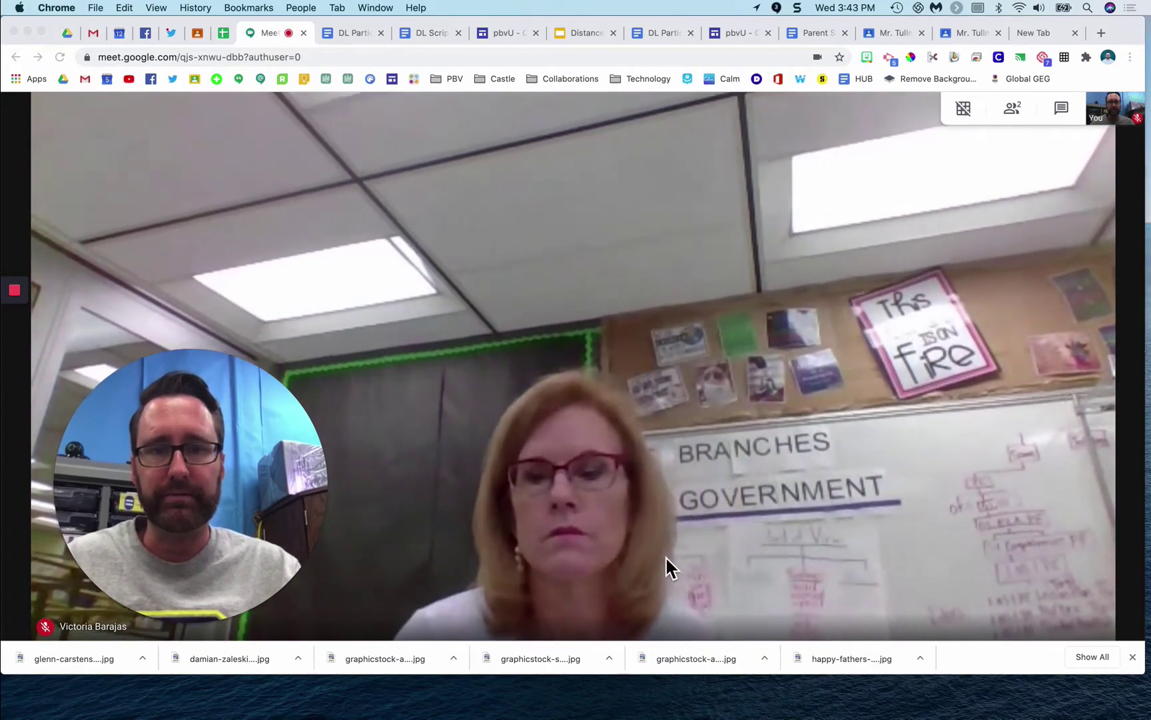
Open the Meeting details panel from the meeting-code caret to show the joining link and dial-in info.
{"action": "mouse_move", "coordinate": [462, 303]}
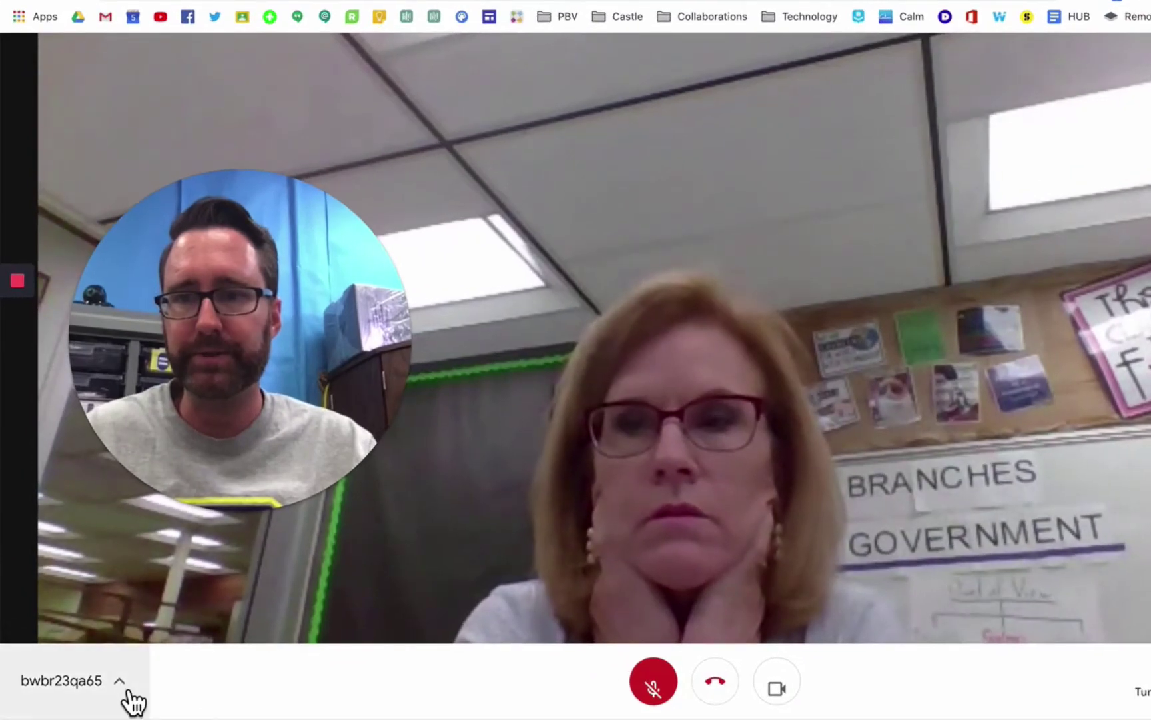
{"action": "left_click", "coordinate": [128, 692]}
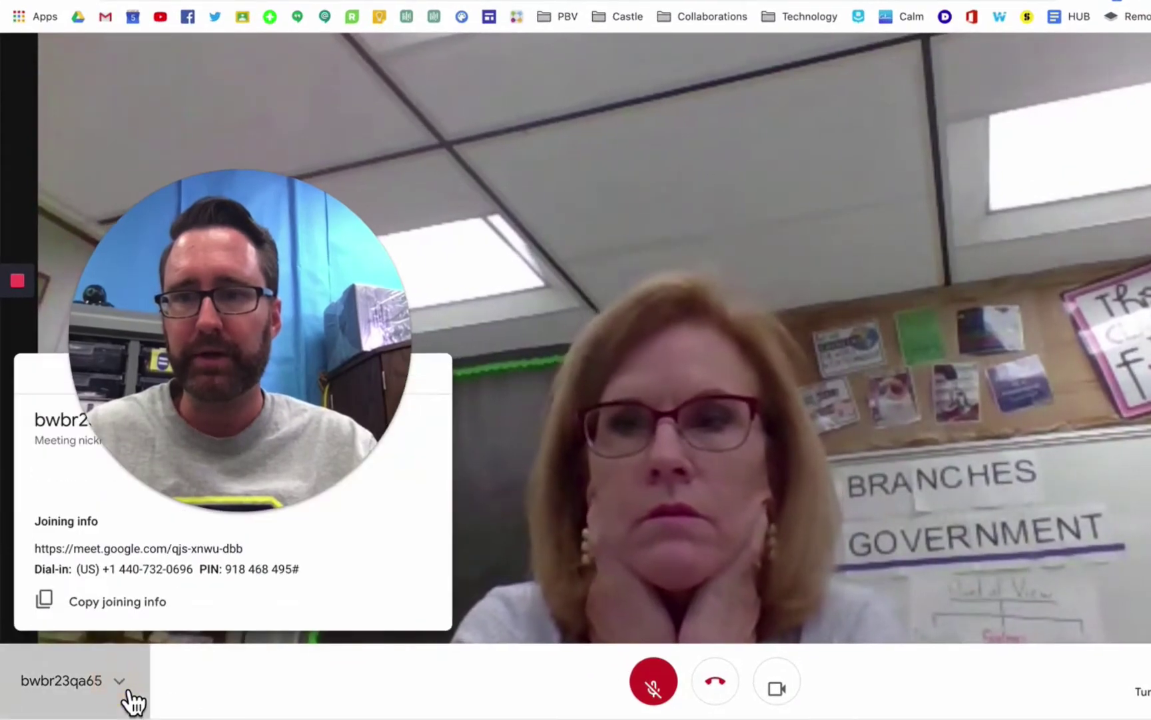
{"action": "left_click_drag", "start_coordinate": [228, 283], "coordinate": [322, 121]}
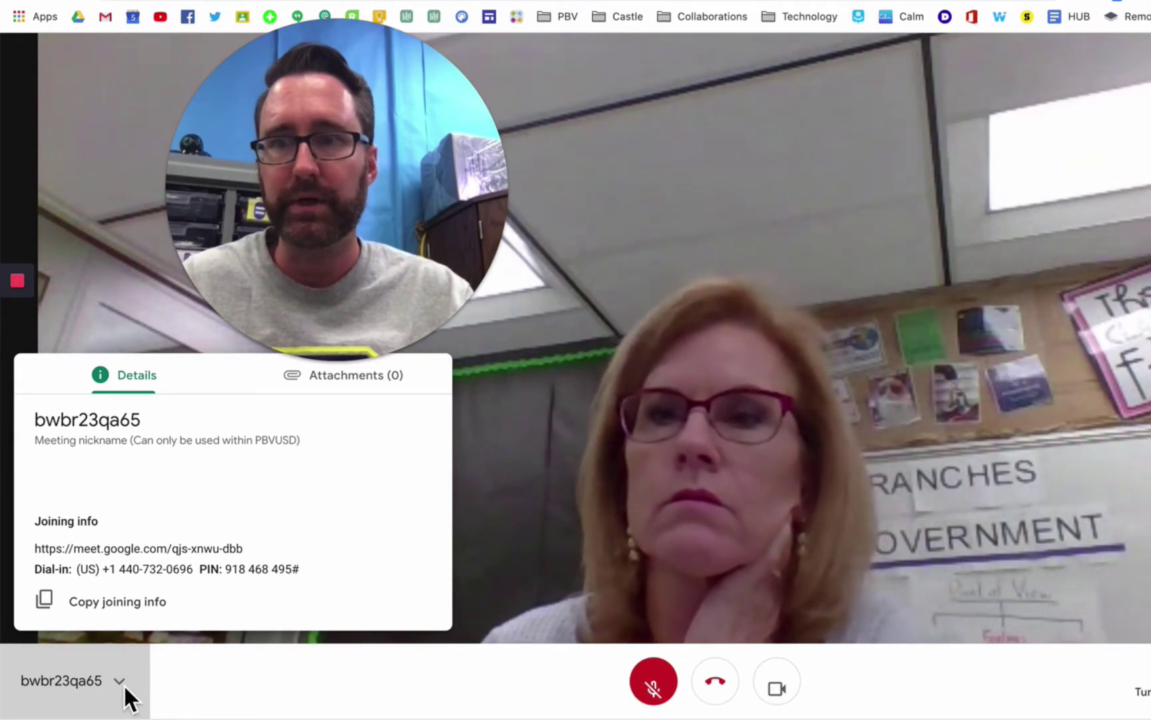
{"action": "left_click", "coordinate": [124, 687]}
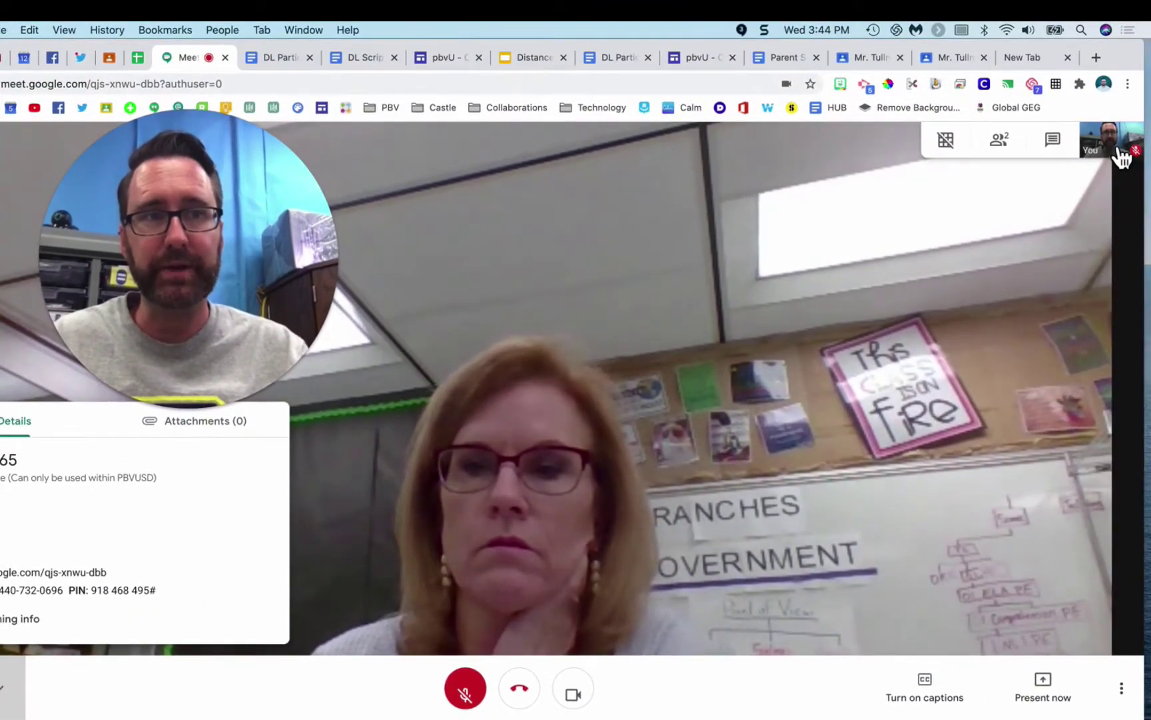
Close the meeting details, switch live captions on and off, then bring up the Present now choices.
{"action": "left_click", "coordinate": [579, 707]}
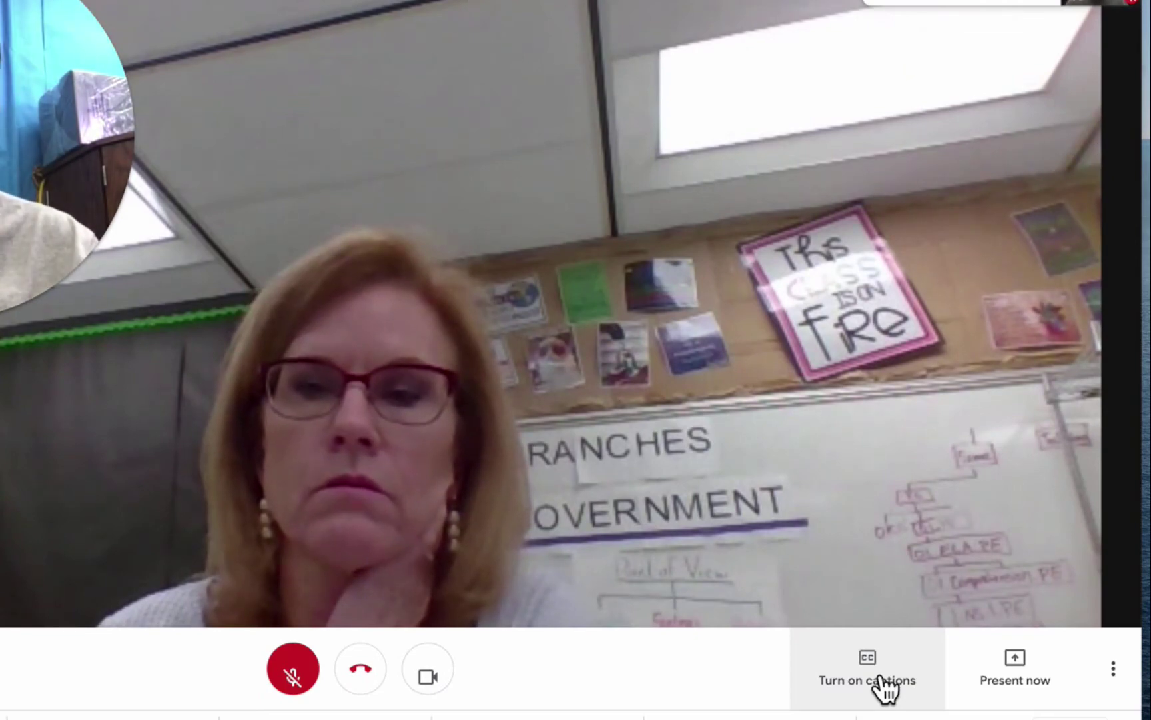
{"action": "left_click", "coordinate": [881, 688]}
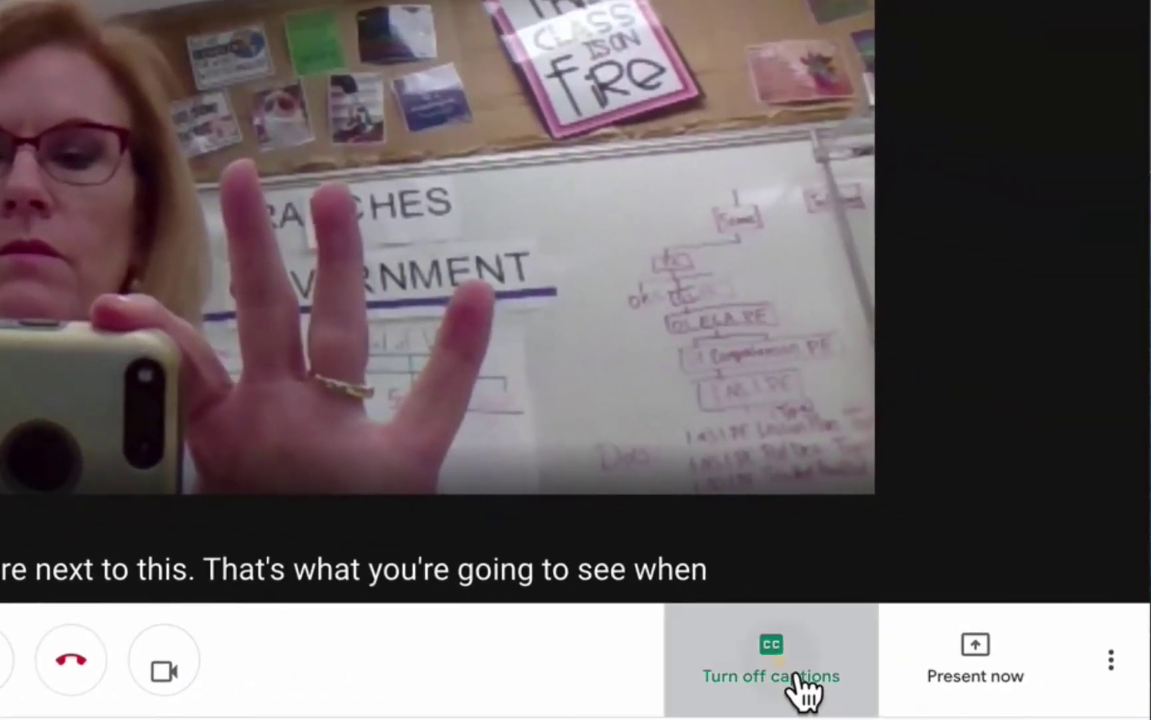
{"action": "left_click", "coordinate": [800, 677]}
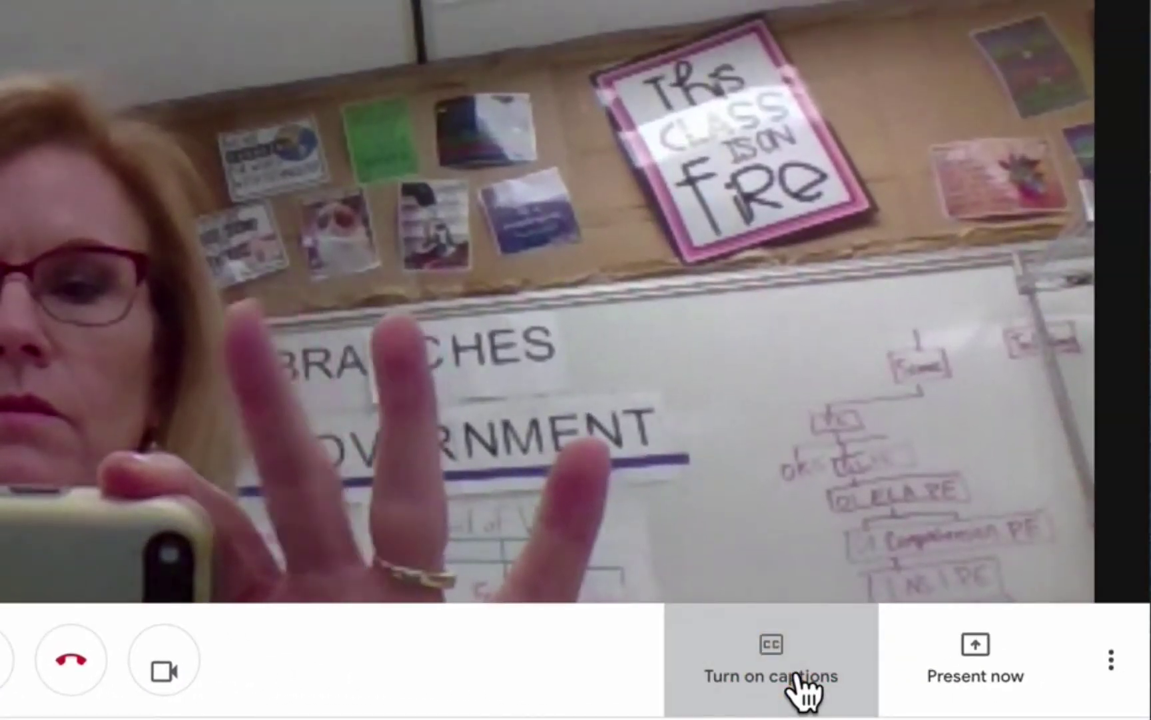
{"action": "left_click", "coordinate": [1016, 686]}
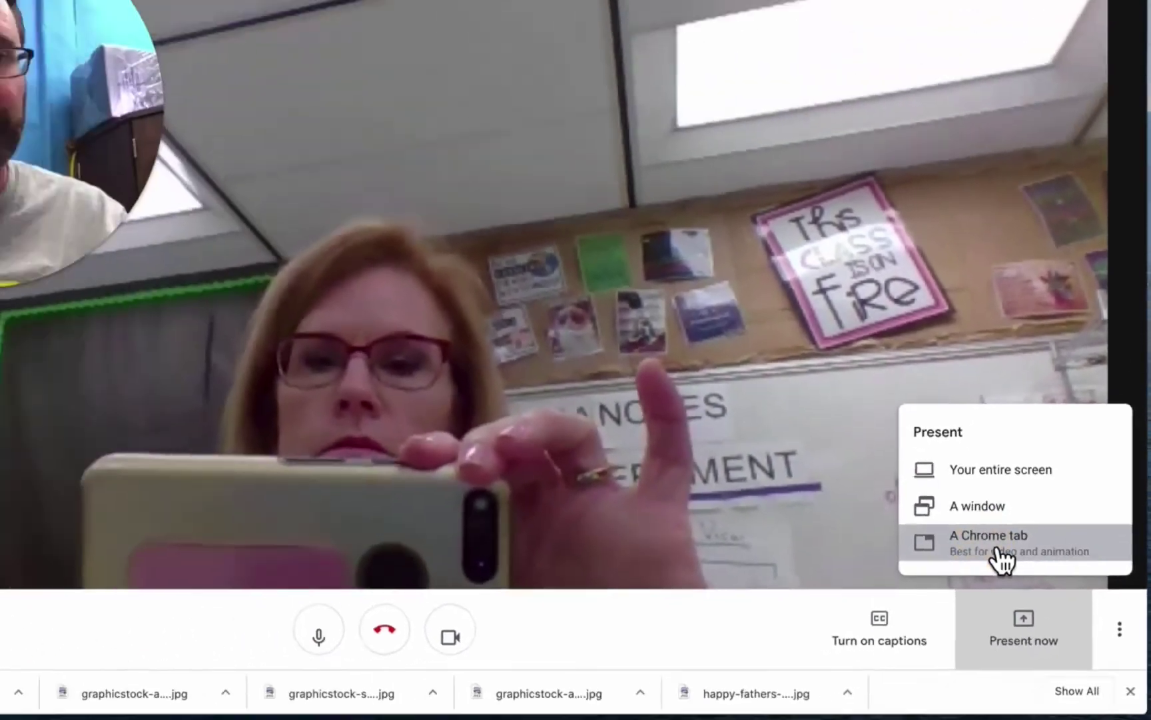
Share the Distance Learning Training 1 Slides Chrome tab with the call.
{"action": "left_click", "coordinate": [939, 543]}
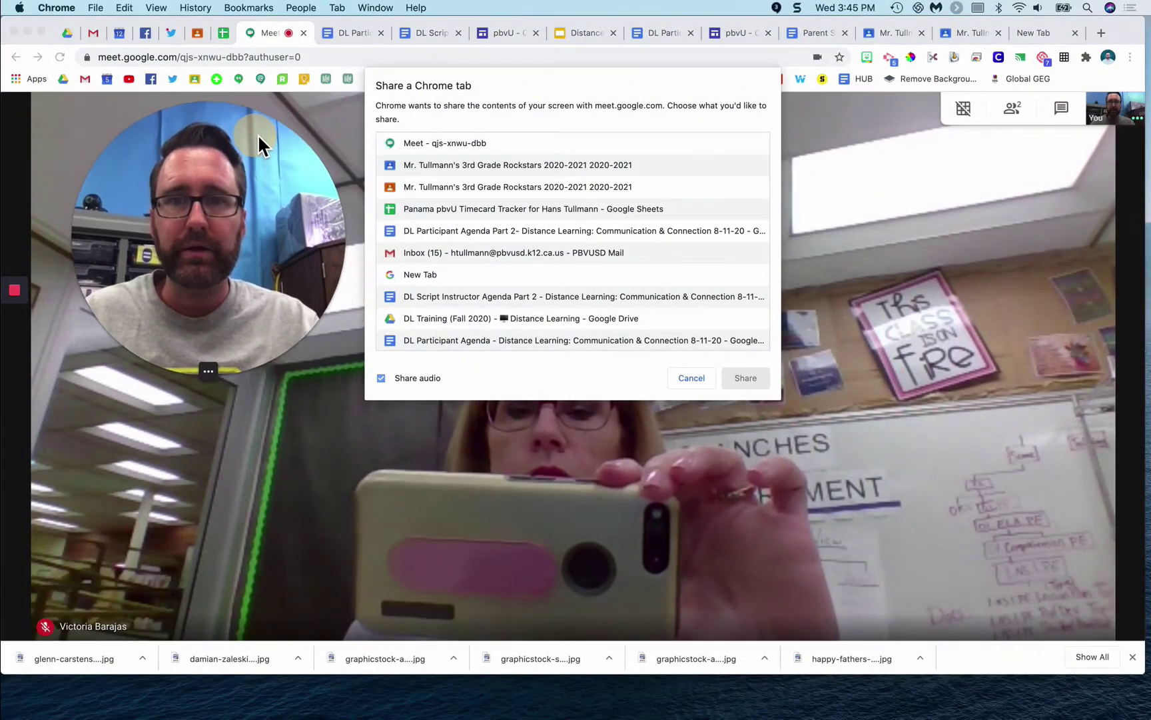
{"action": "scroll", "coordinate": [447, 244], "scroll_direction": "down", "scroll_amount": 5}
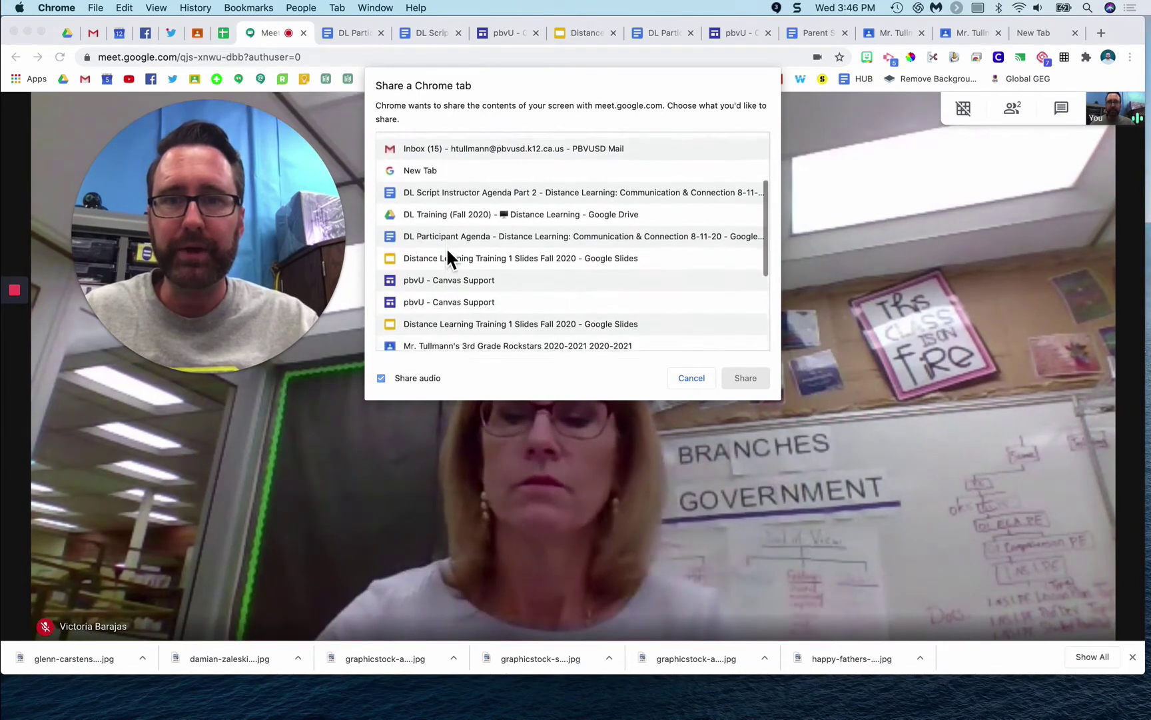
{"action": "left_click", "coordinate": [481, 252]}
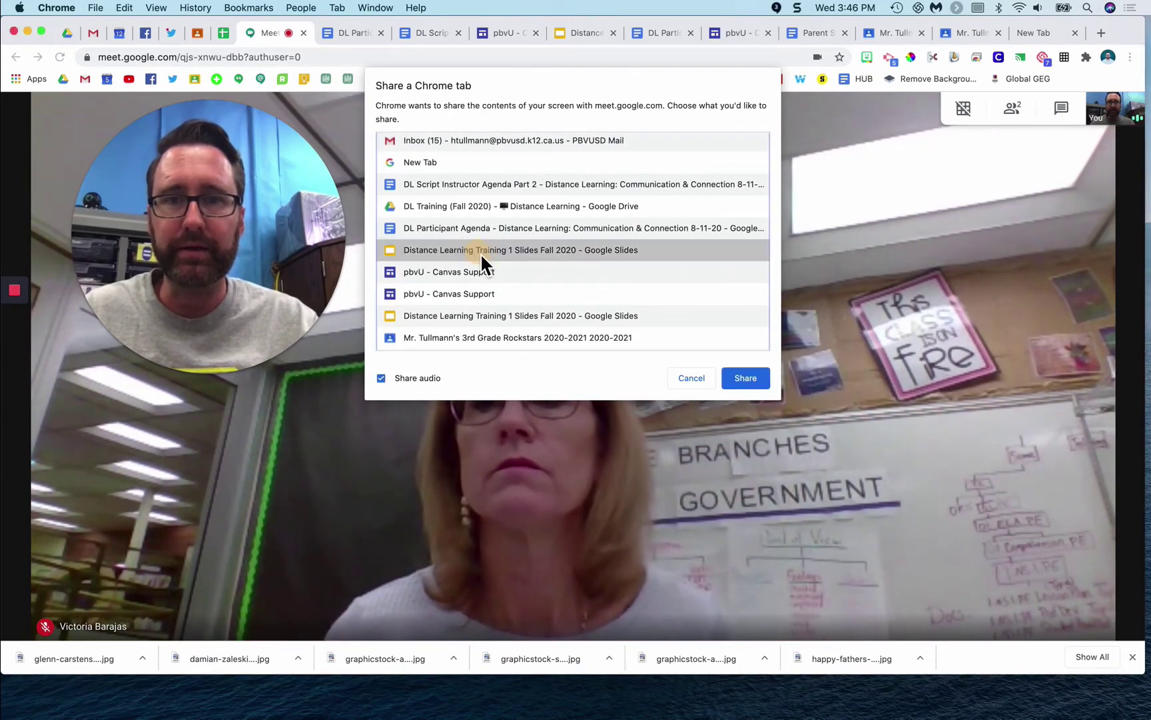
{"action": "left_click", "coordinate": [759, 381]}
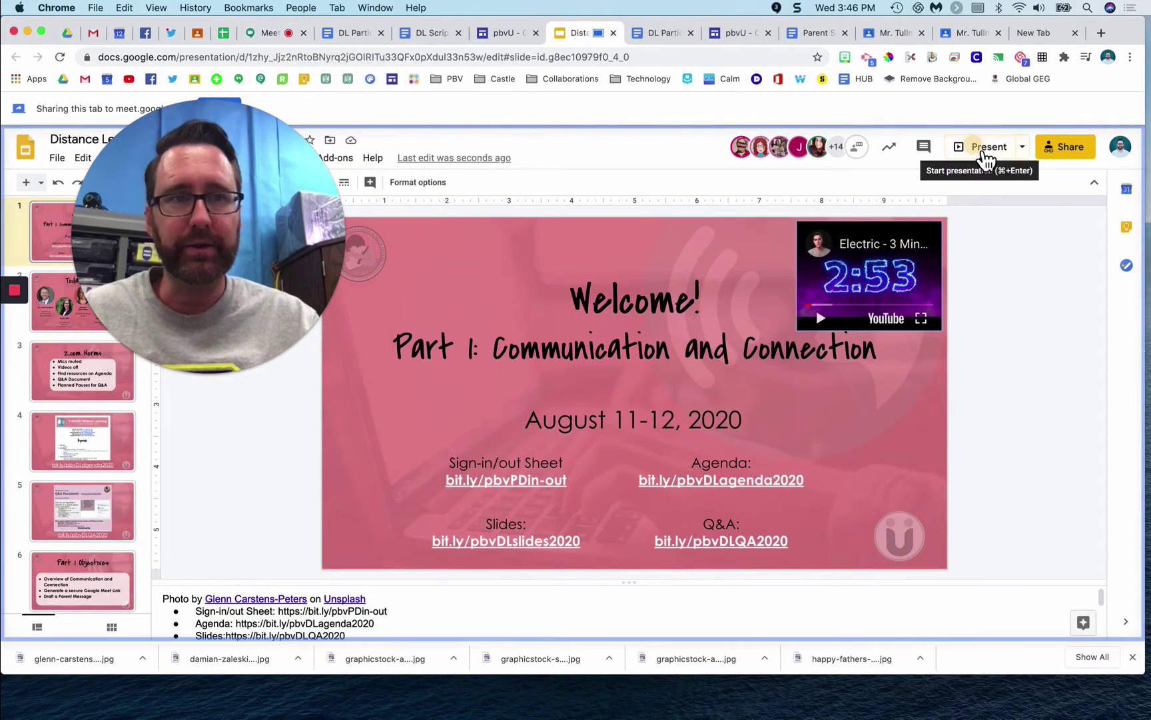
Start the slideshow, play the embedded countdown video, and advance to the Today's team slide.
{"action": "left_click", "coordinate": [985, 150]}
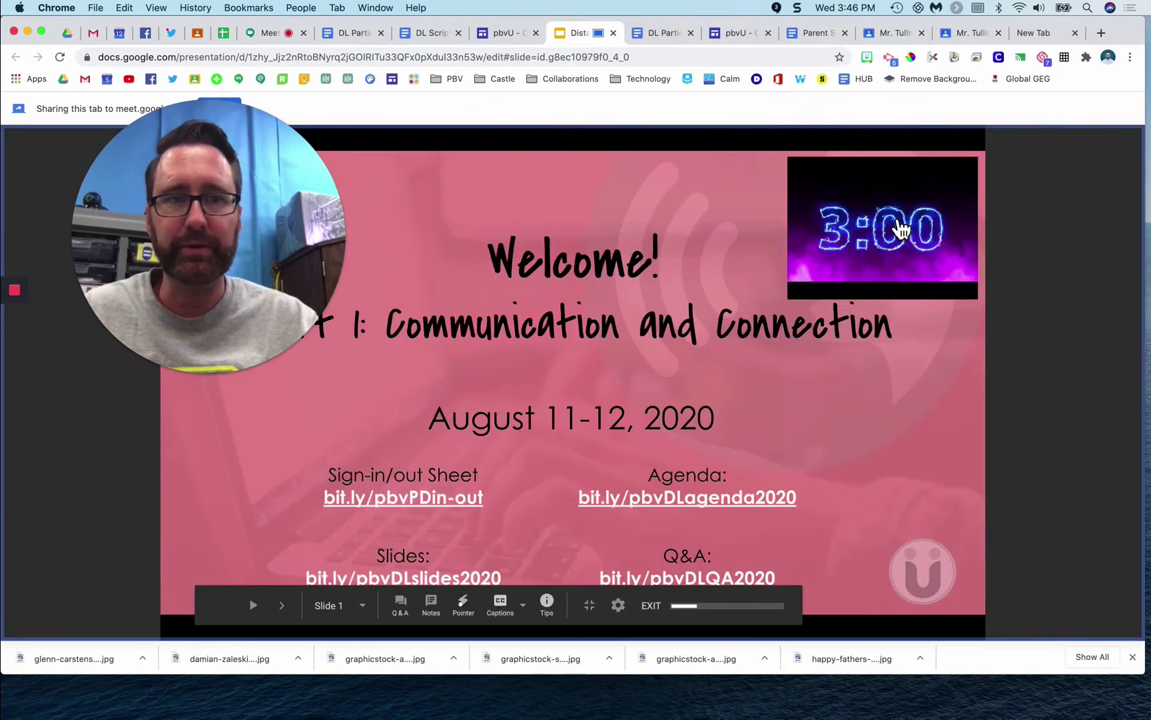
{"action": "left_click", "coordinate": [888, 234]}
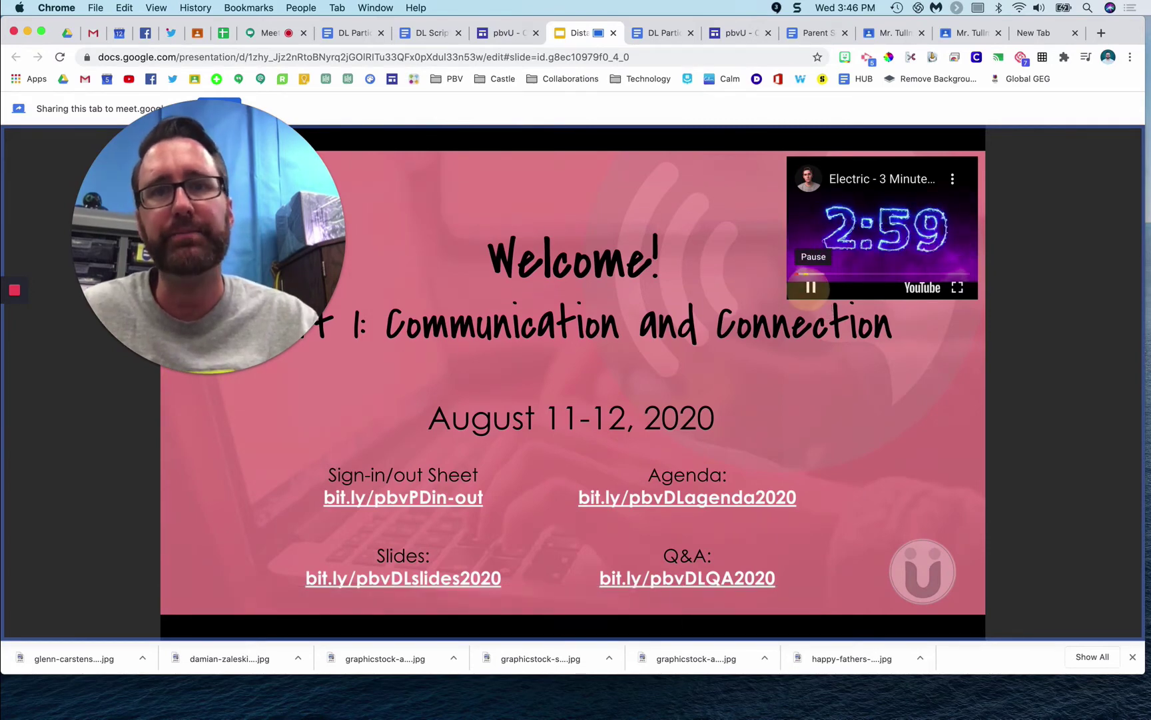
{"action": "key", "text": "Right"}
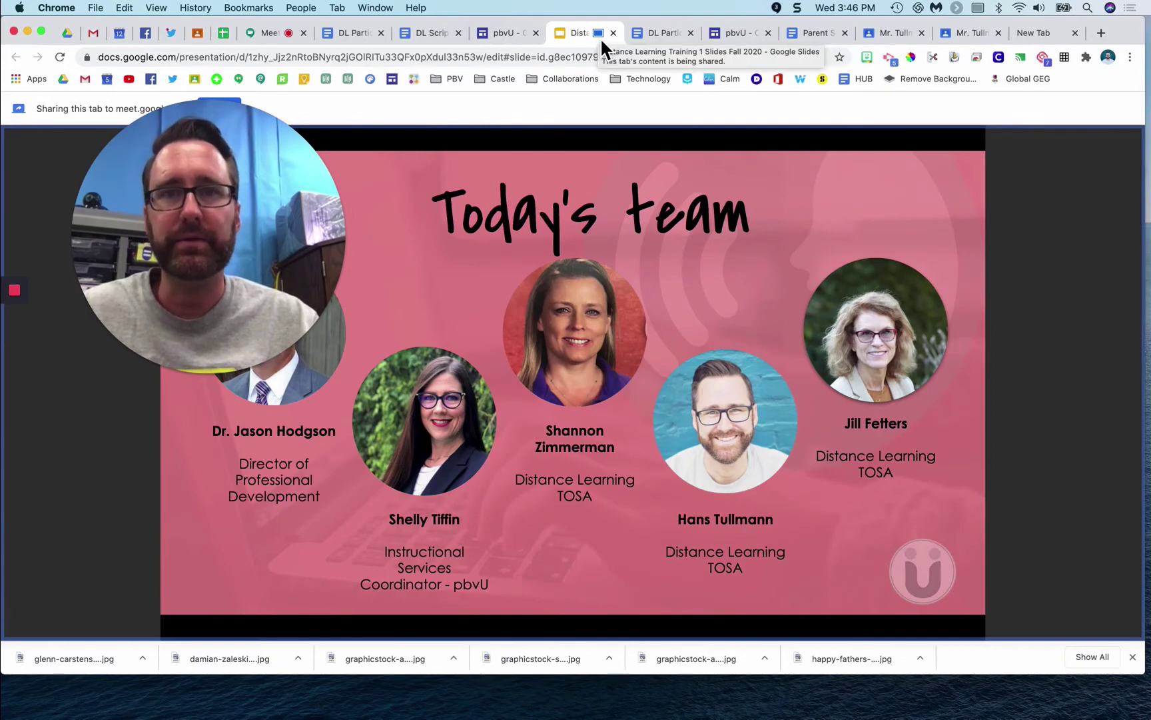
Switch back to the Meet tab and stop presenting the slides.
{"action": "left_click", "coordinate": [261, 36]}
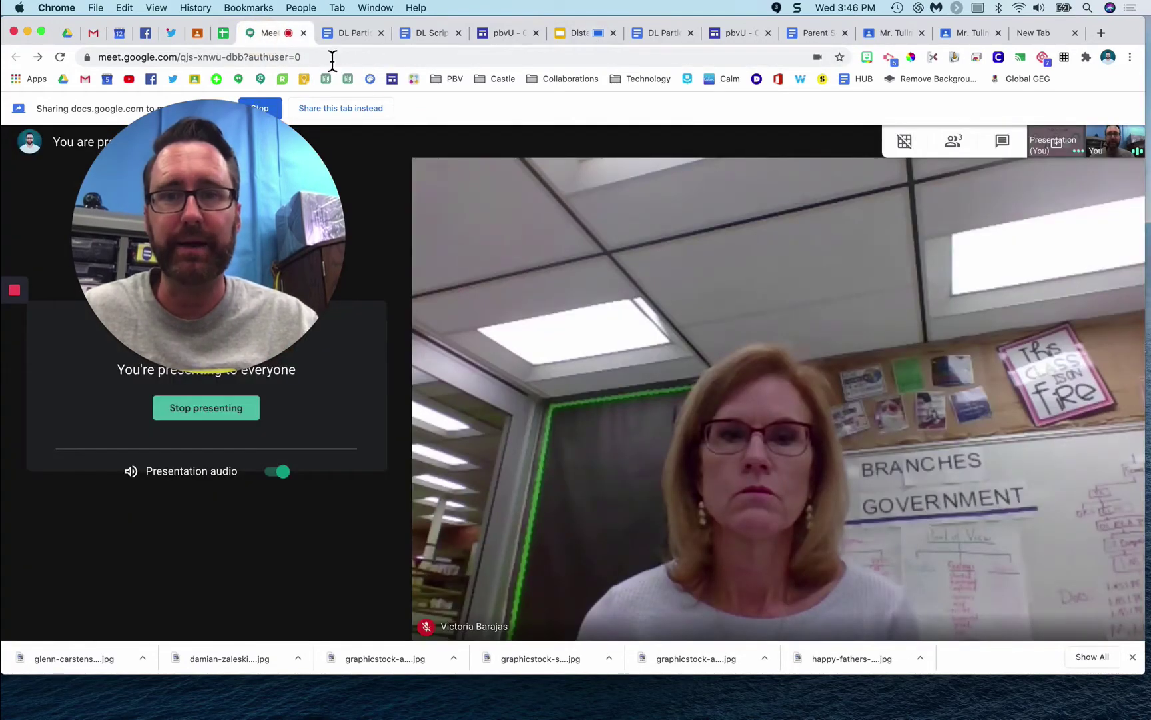
{"action": "left_click_drag", "start_coordinate": [275, 160], "coordinate": [520, 185]}
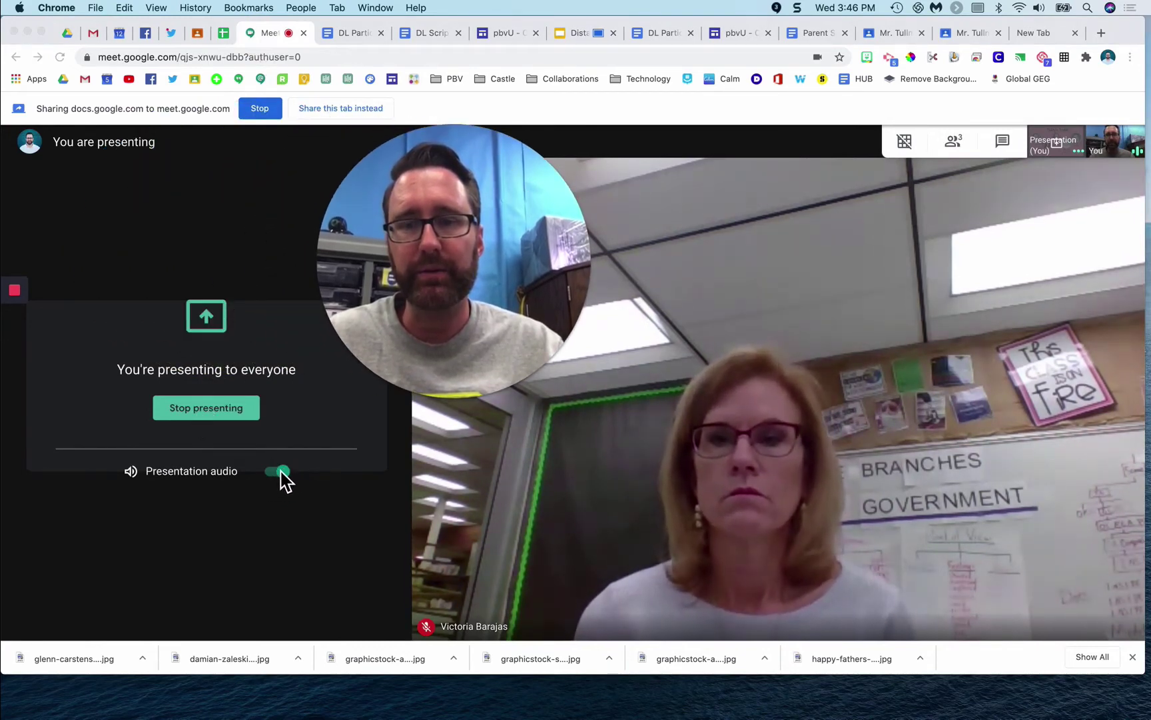
{"action": "left_click", "coordinate": [207, 420]}
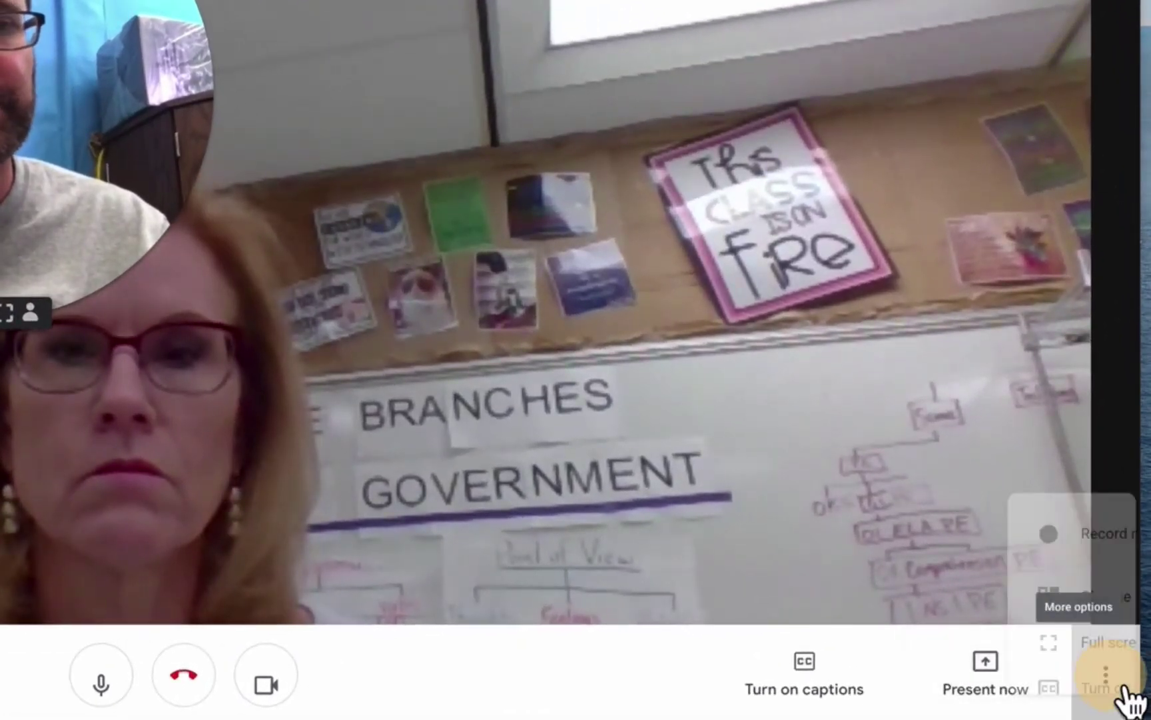
Choose Record meeting from More options and accept the recording consent notice.
{"action": "left_click", "coordinate": [1124, 686]}
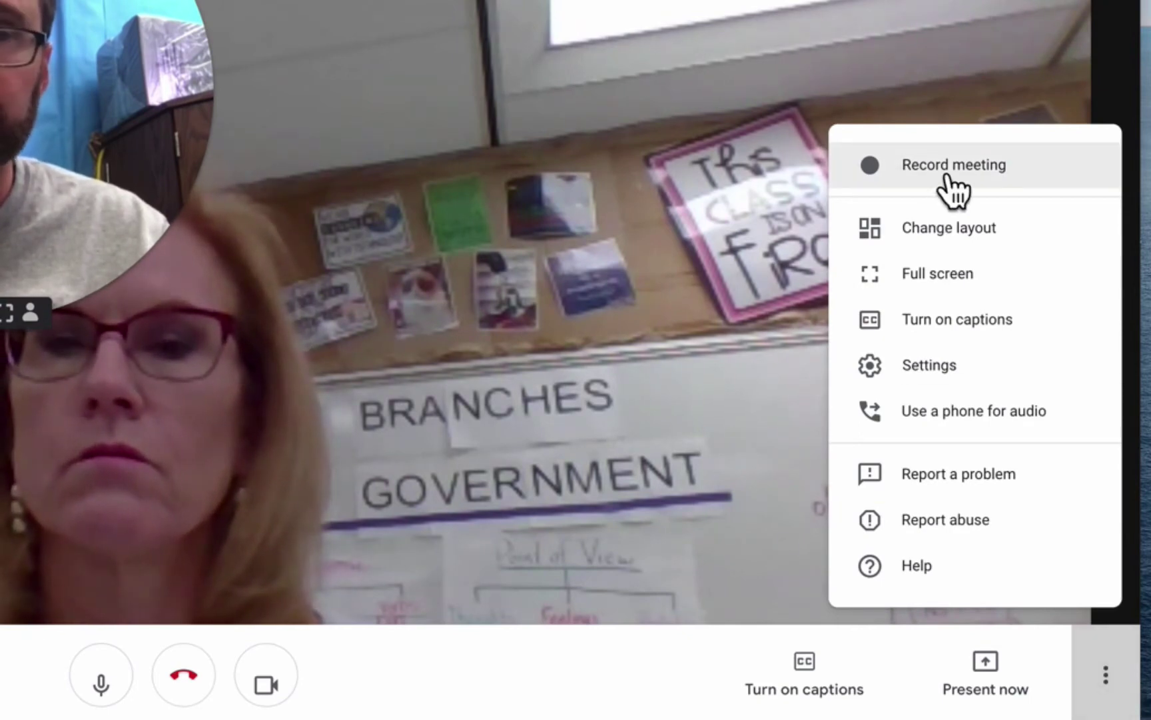
{"action": "left_click", "coordinate": [975, 182]}
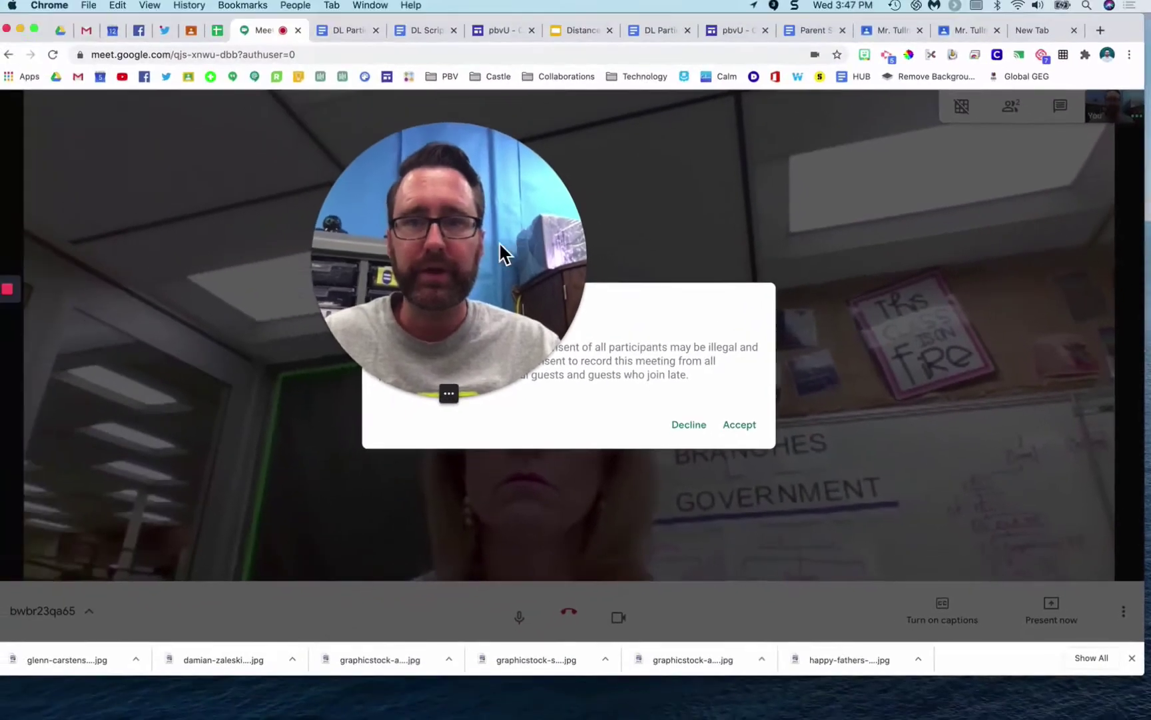
{"action": "left_click_drag", "start_coordinate": [505, 253], "coordinate": [299, 246]}
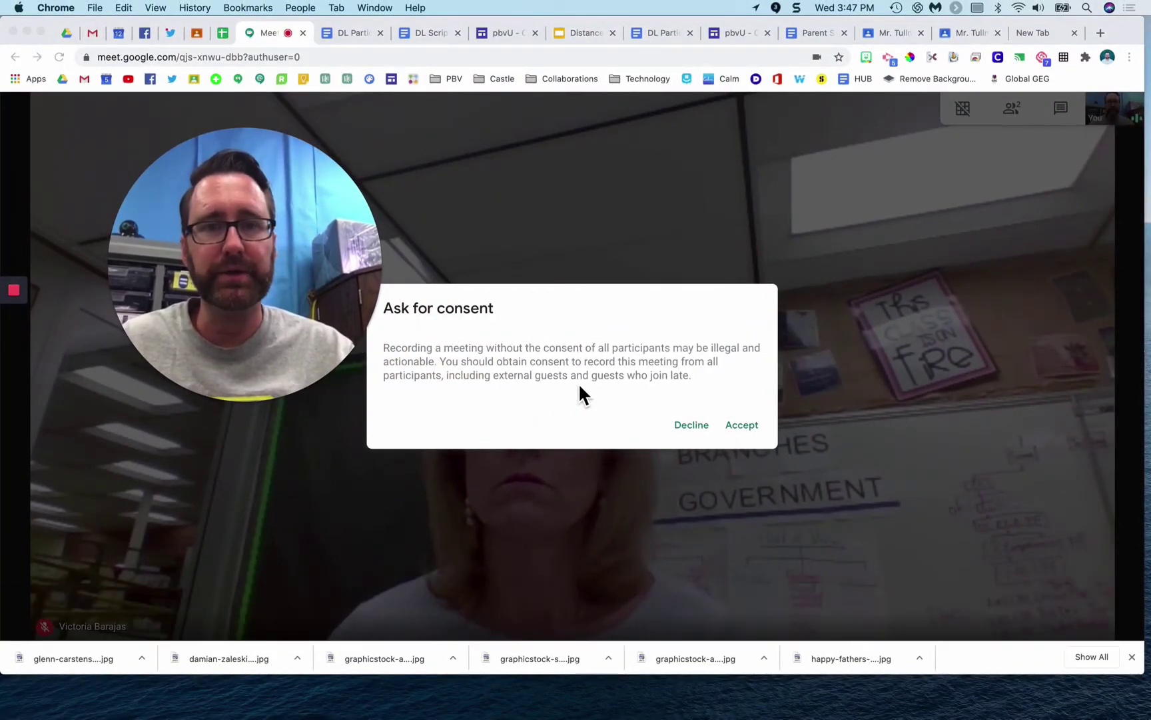
{"action": "left_click", "coordinate": [745, 425]}
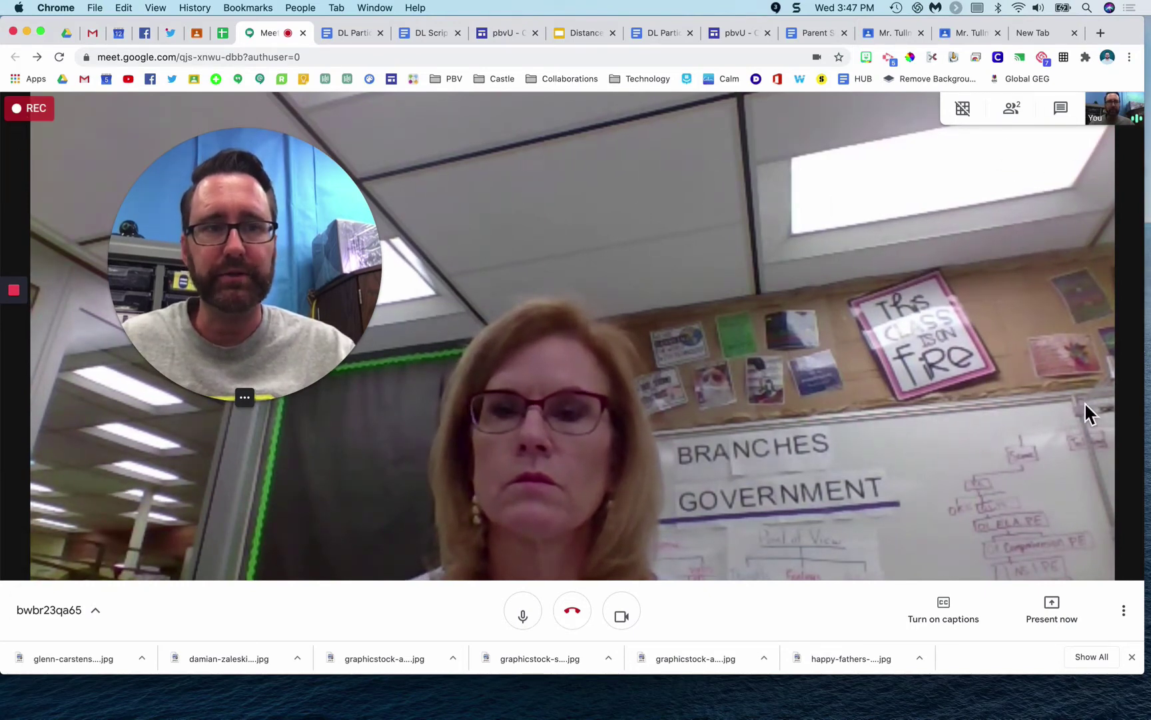
Choose Stop recording from the More options menu to get the confirmation prompt.
{"action": "left_click", "coordinate": [1126, 612]}
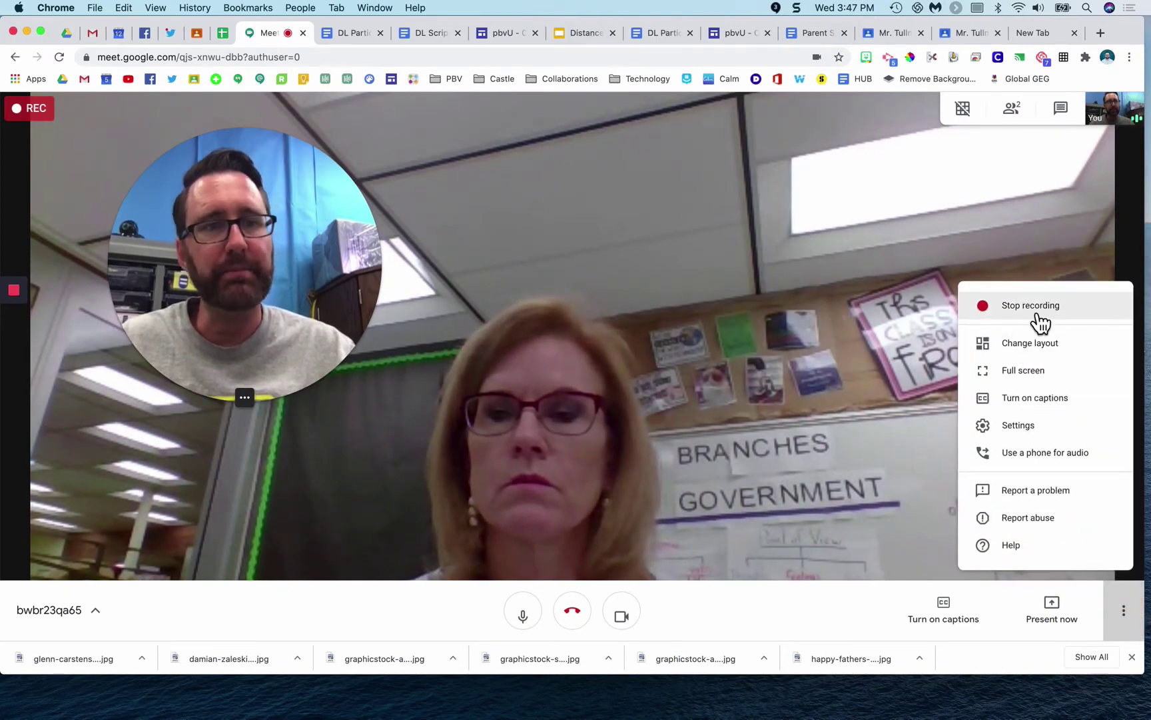
{"action": "left_click", "coordinate": [1042, 312]}
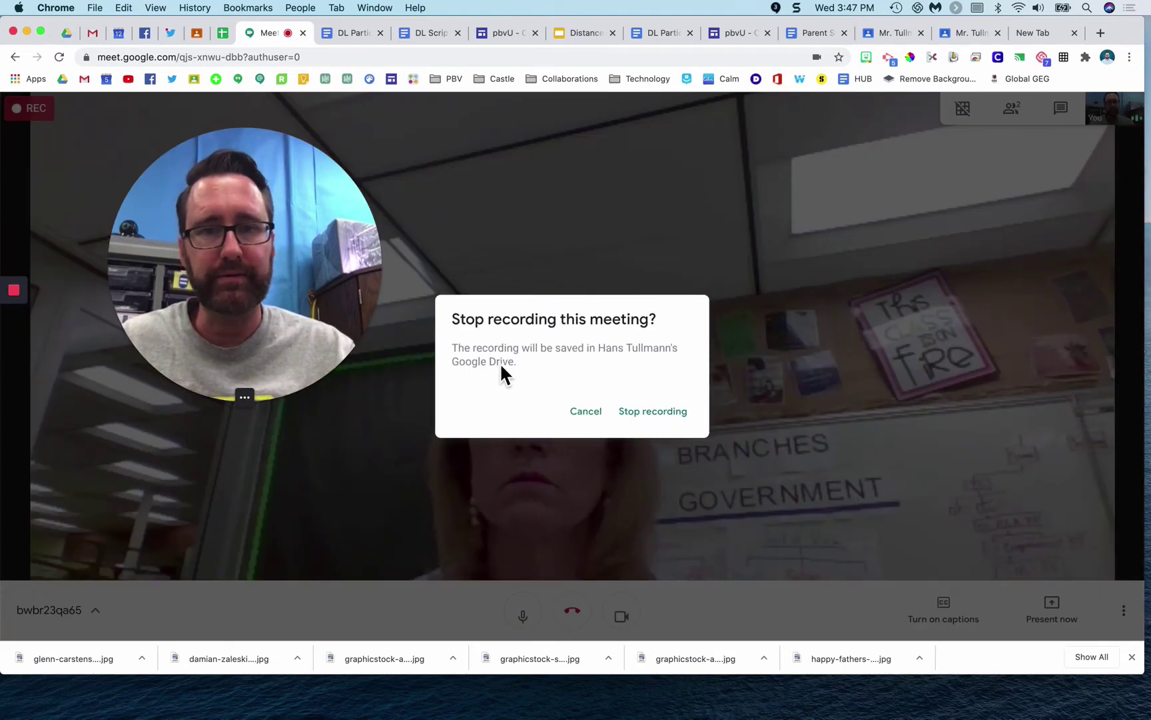
Confirm stopping the recording and switch the call to the Sidebar layout.
{"action": "left_click", "coordinate": [667, 423]}
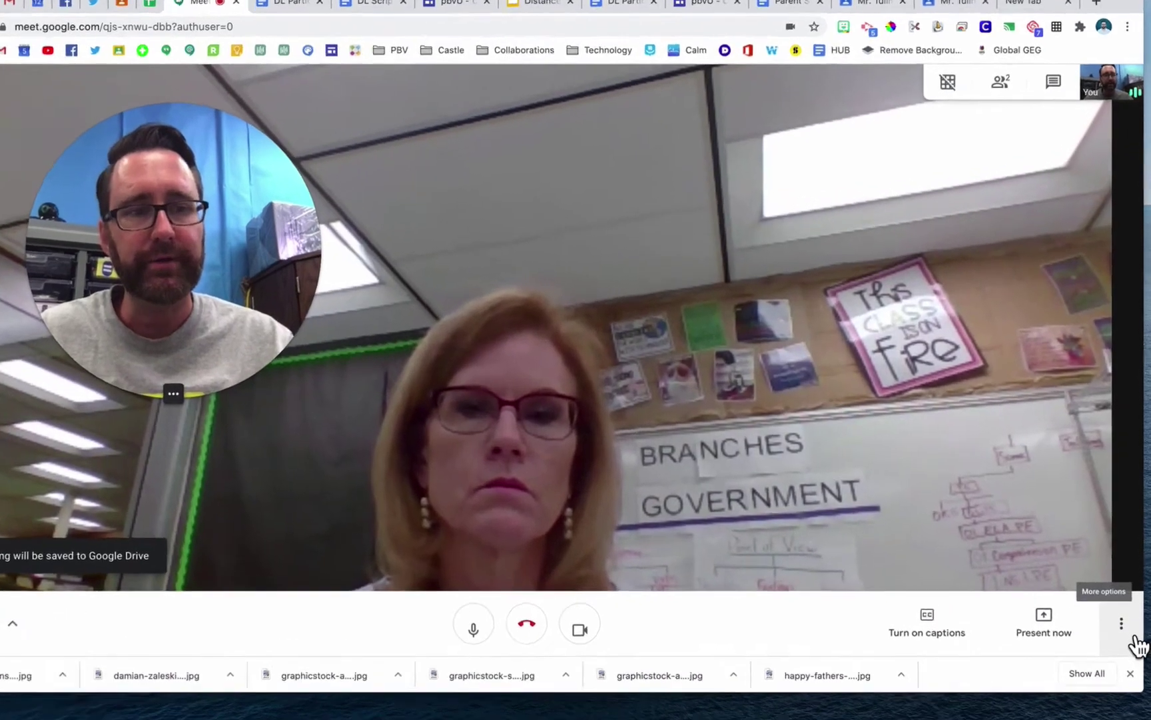
{"action": "left_click", "coordinate": [1124, 612]}
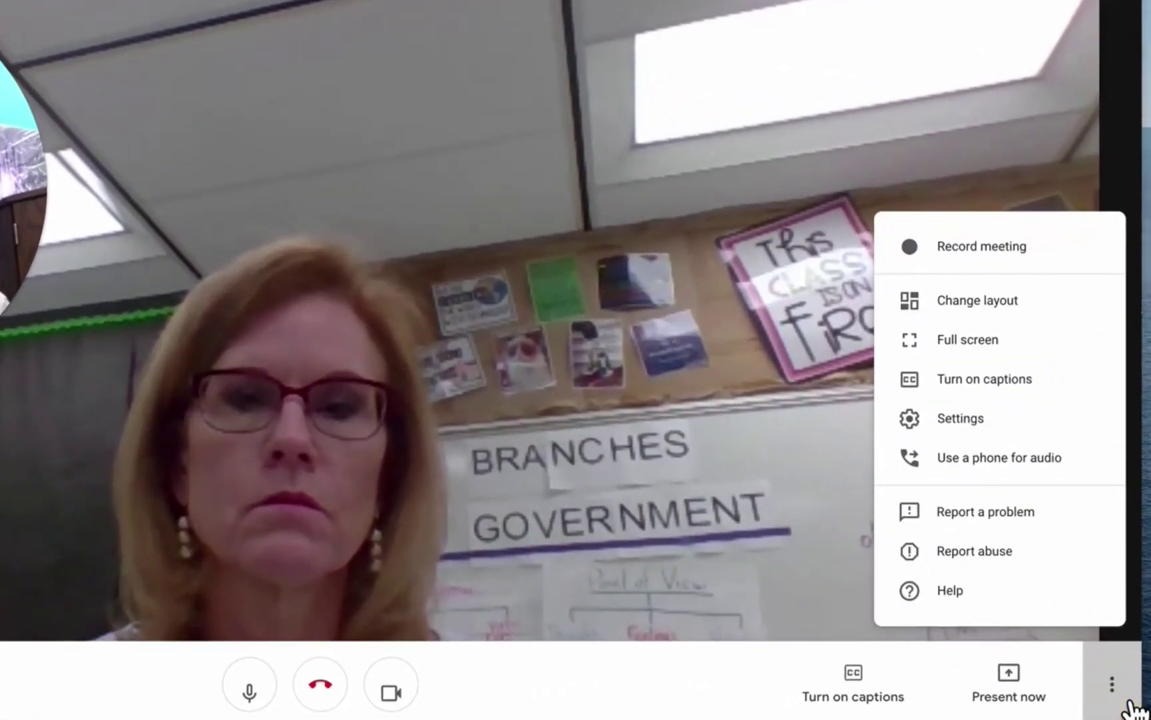
{"action": "left_click", "coordinate": [1003, 314]}
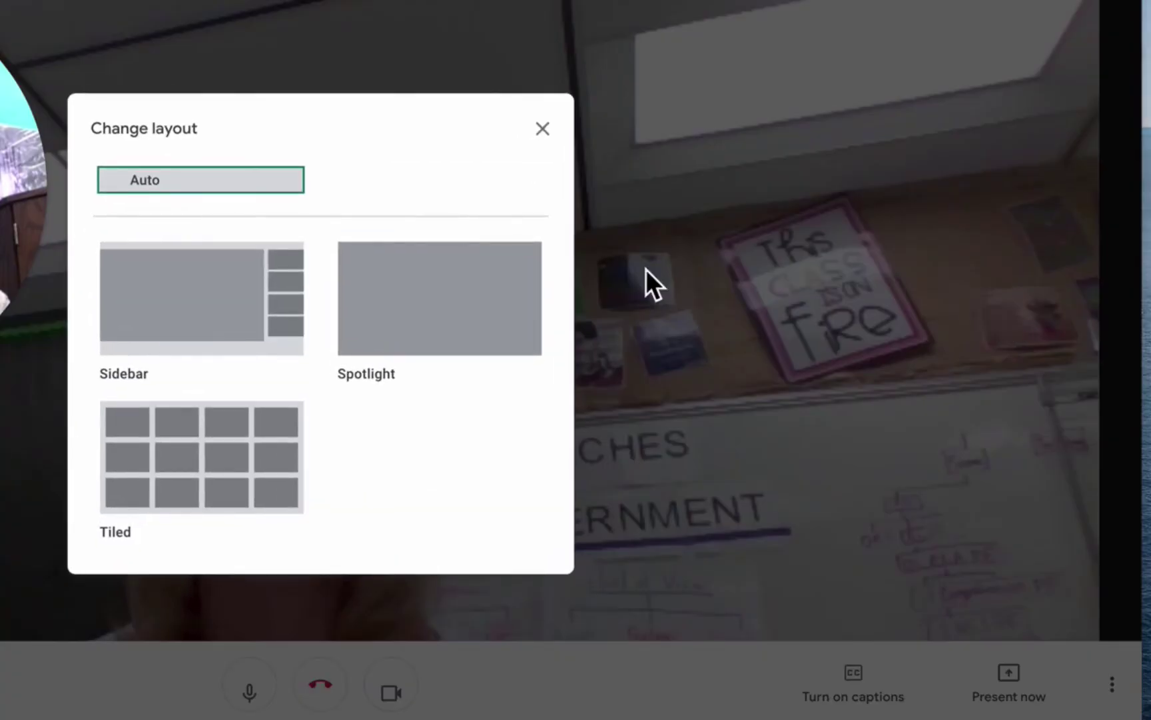
{"action": "left_click", "coordinate": [257, 305]}
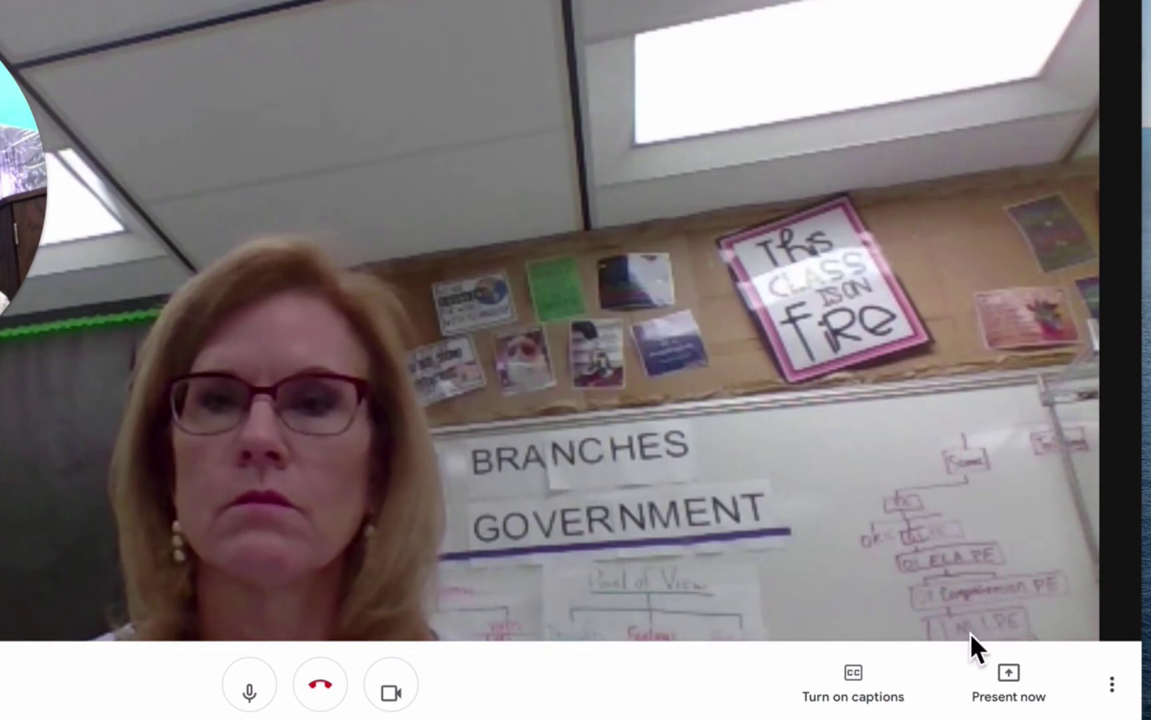
Change the call layout to Spotlight.
{"action": "left_click", "coordinate": [1131, 696]}
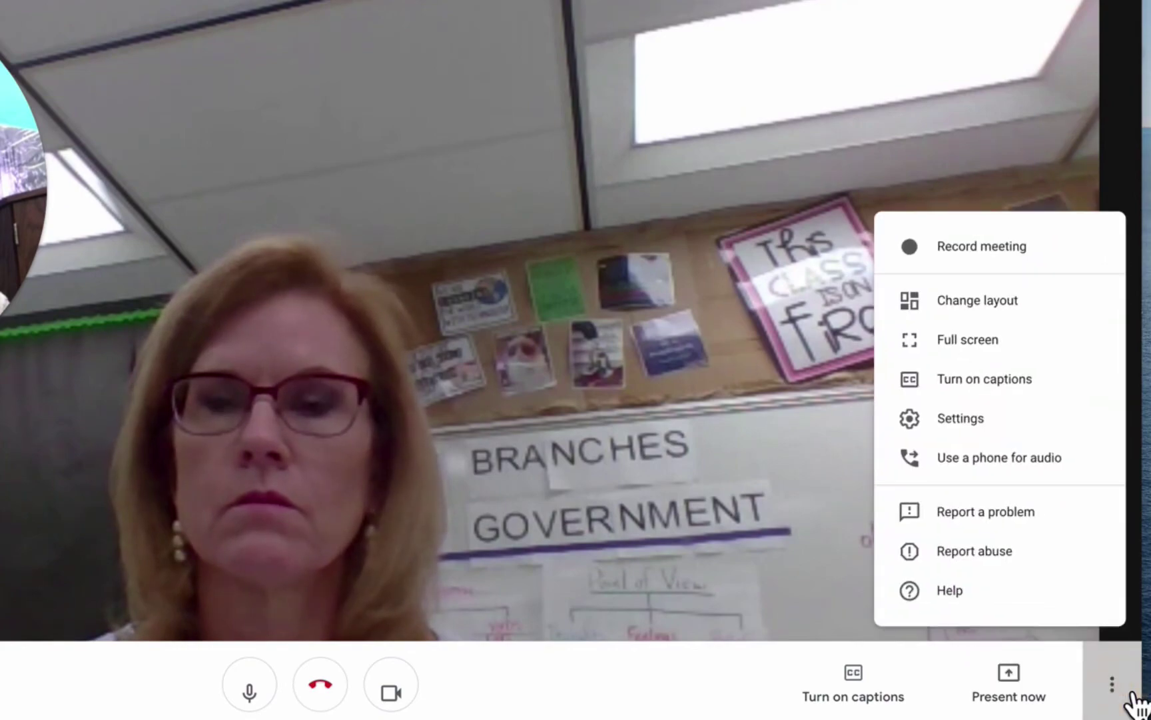
{"action": "left_click", "coordinate": [978, 318]}
{"action": "left_click", "coordinate": [435, 326]}
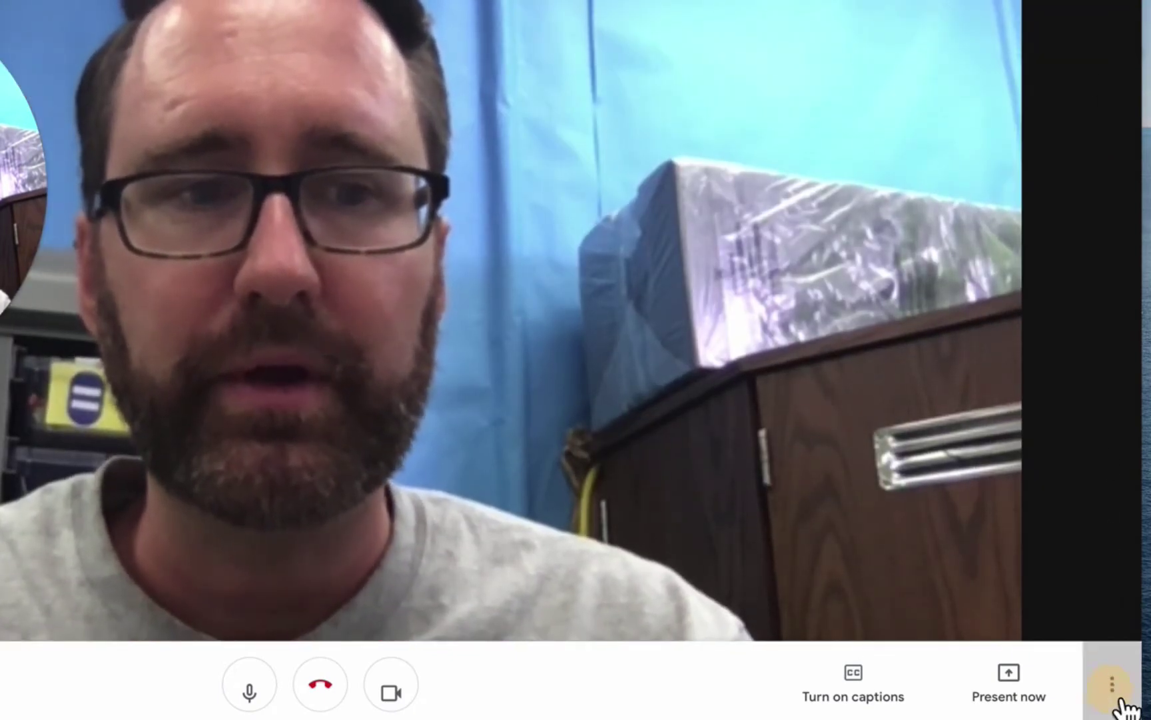
Change the call layout to Tiled.
{"action": "left_click", "coordinate": [1113, 680]}
{"action": "left_click", "coordinate": [1021, 305]}
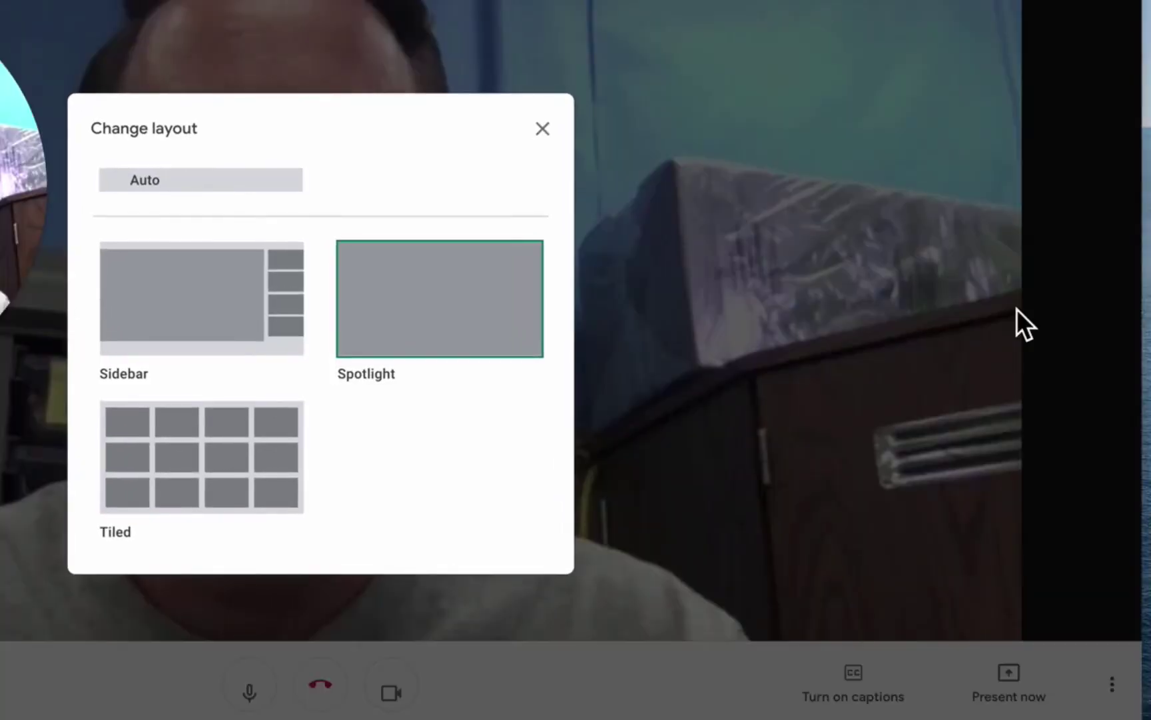
{"action": "left_click", "coordinate": [240, 474]}
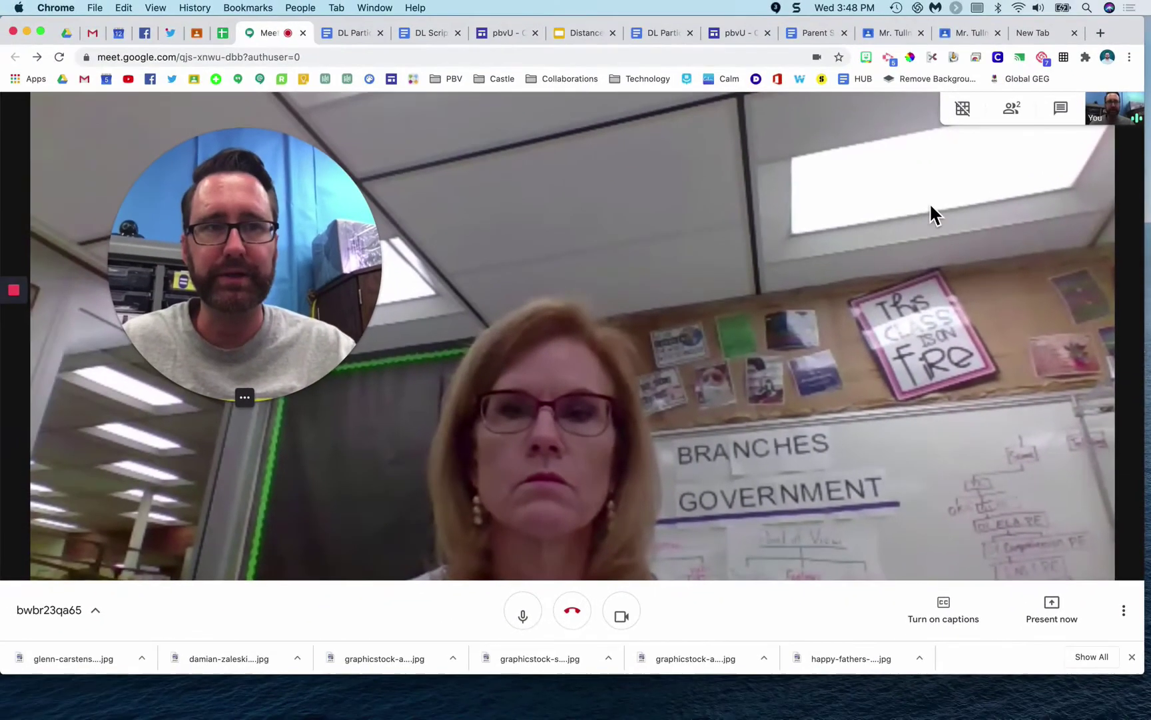
{"action": "mouse_move", "coordinate": [967, 120]}
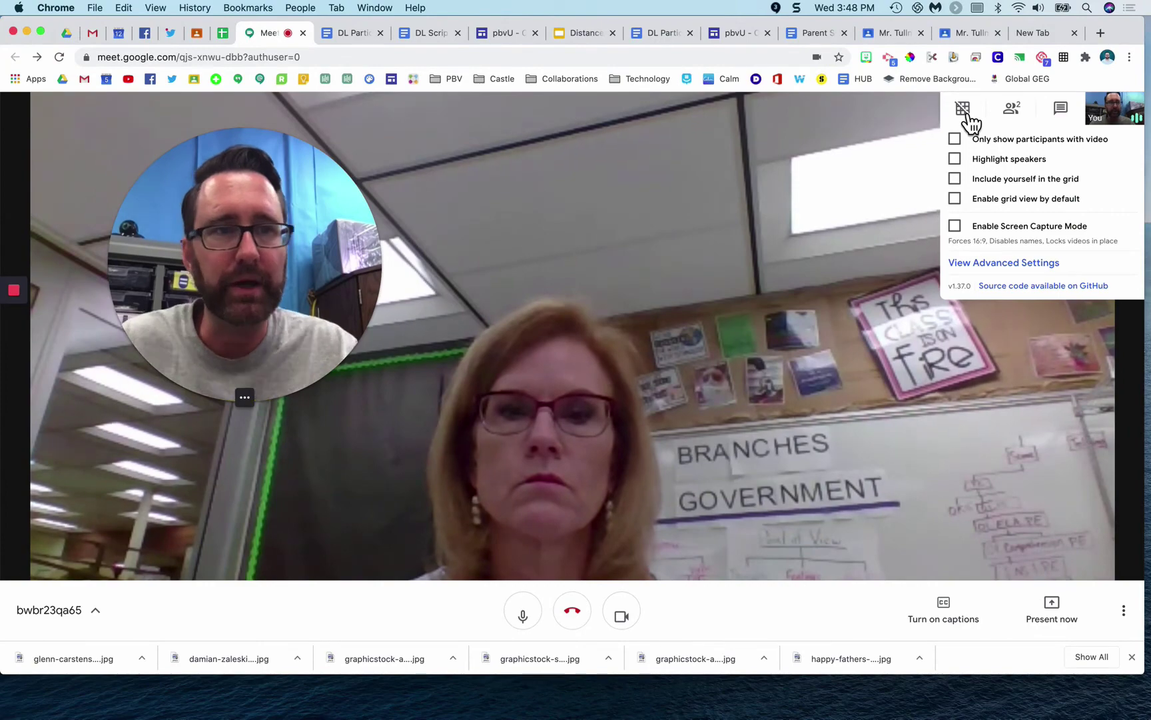
{"action": "left_click", "coordinate": [1136, 626]}
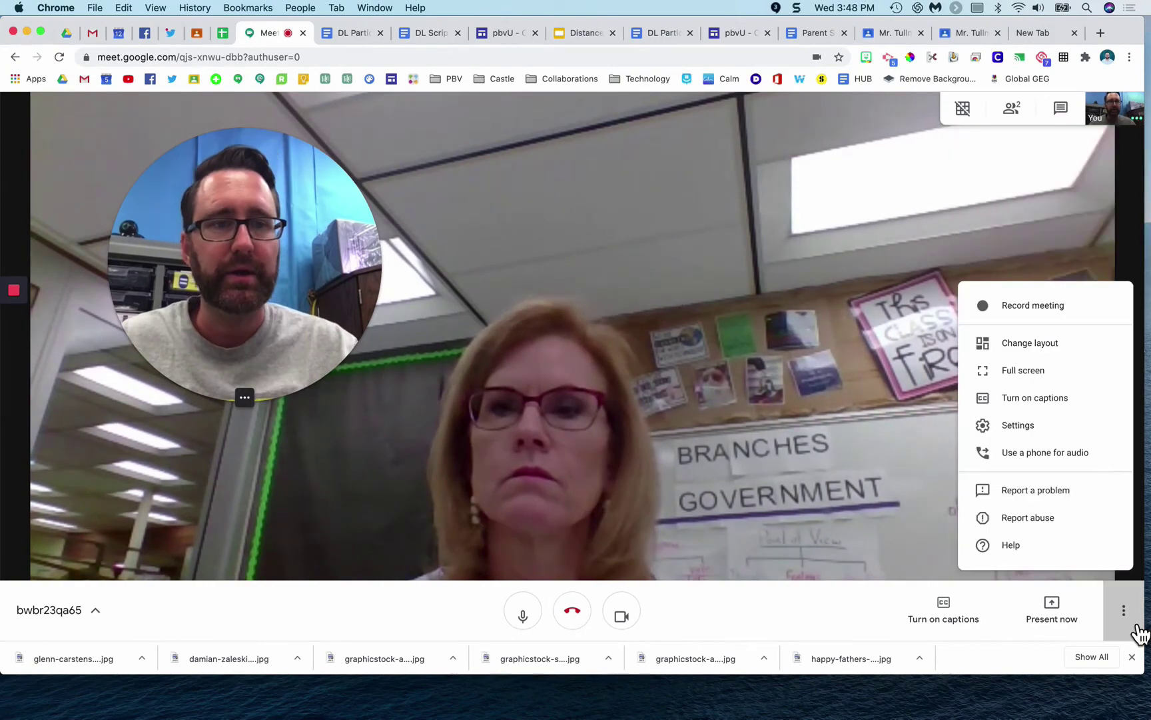
{"action": "left_click", "coordinate": [1050, 385]}
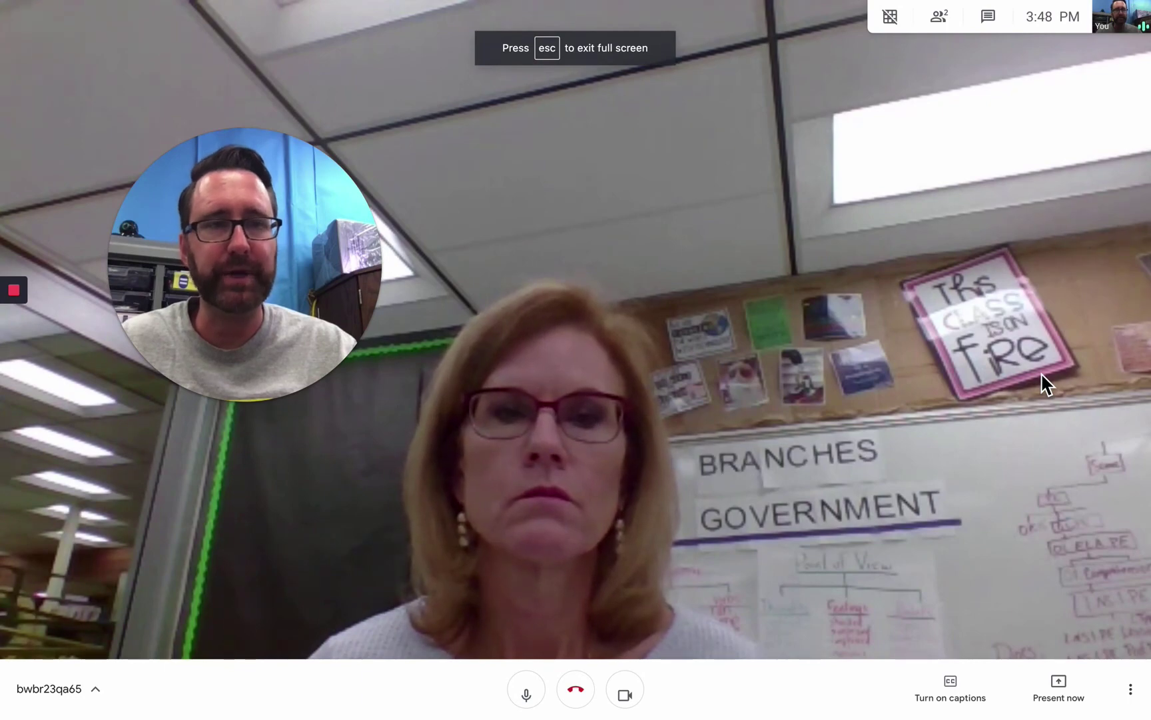
{"action": "left_click", "coordinate": [1131, 688]}
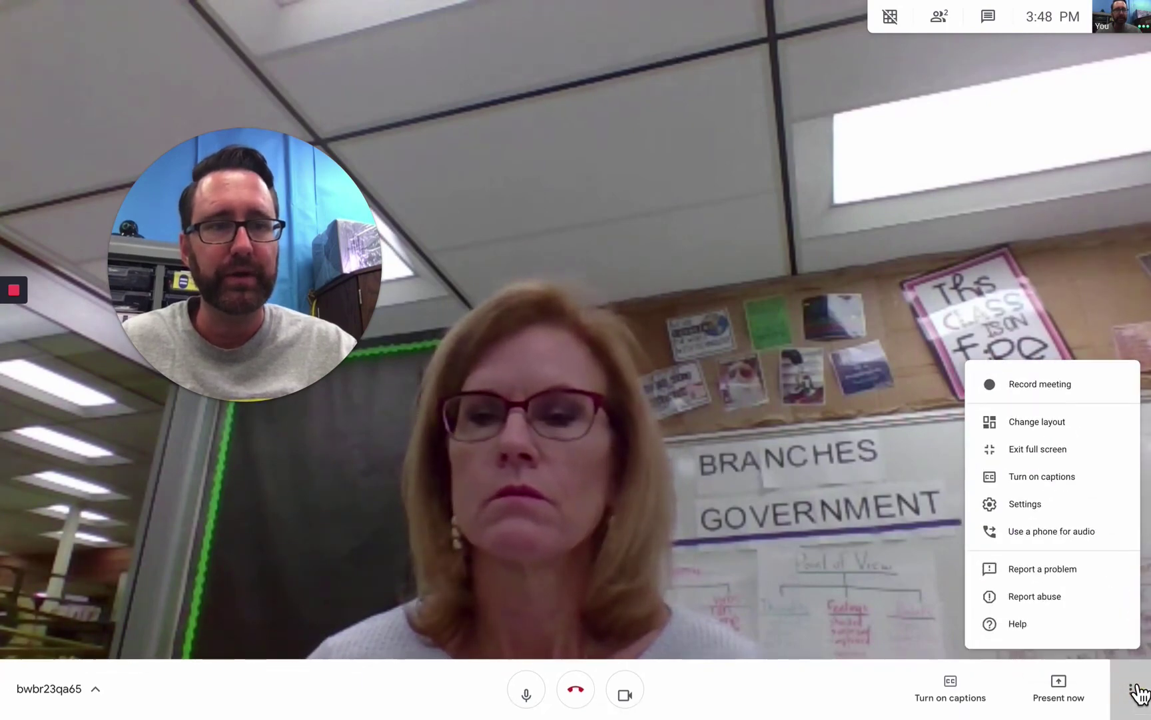
{"action": "left_click", "coordinate": [1081, 453]}
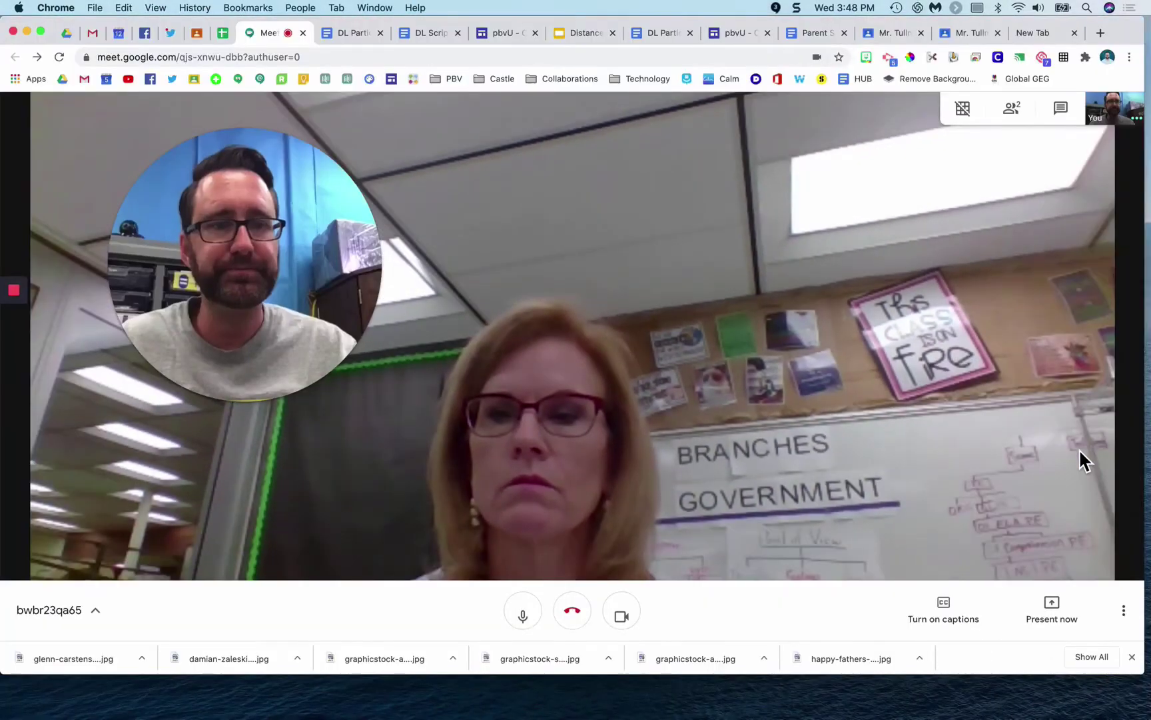
{"action": "left_click", "coordinate": [1129, 623]}
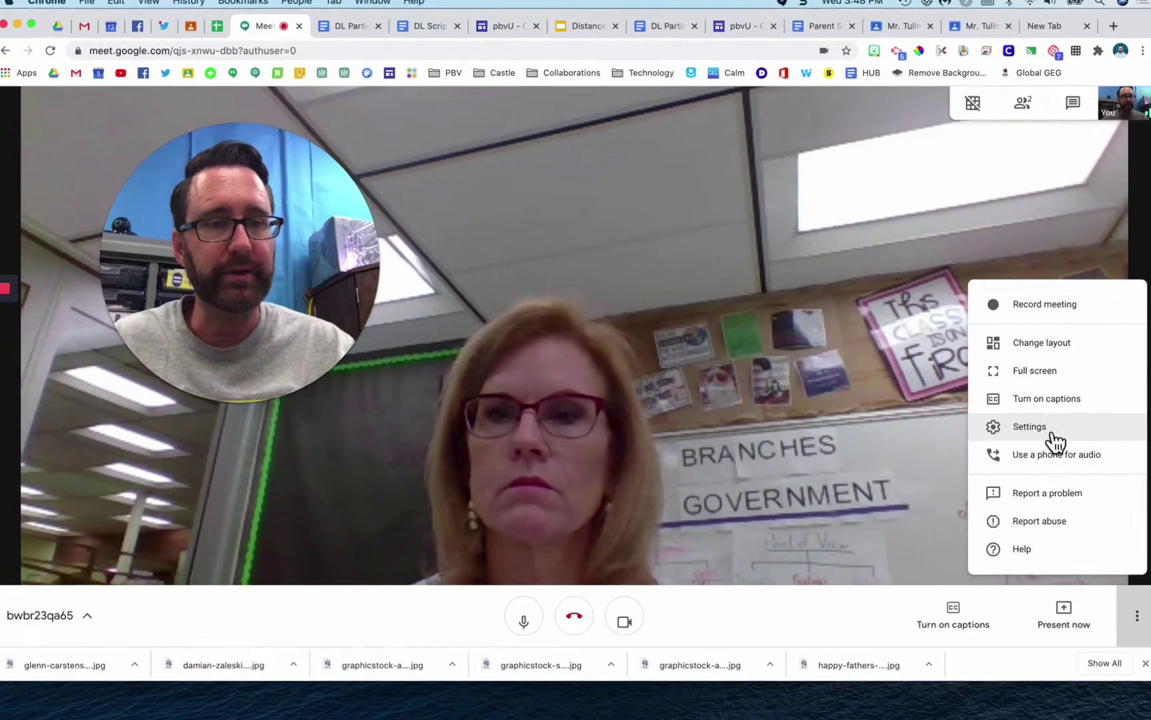
{"action": "left_click", "coordinate": [1041, 433]}
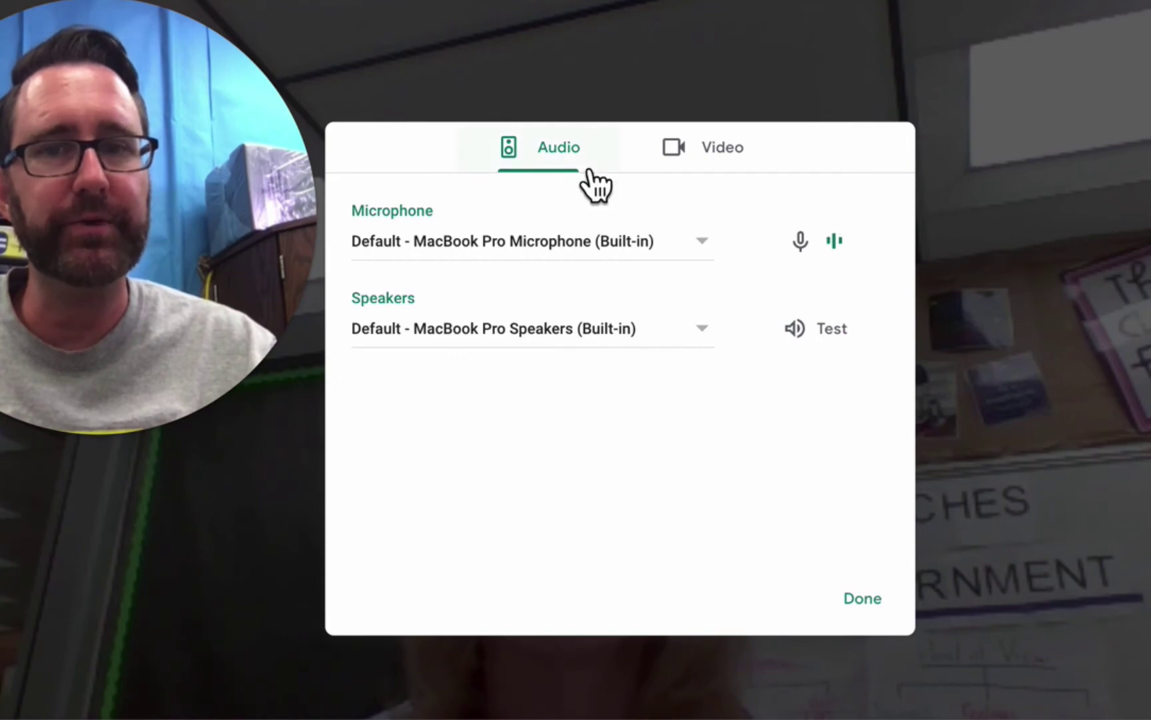
{"action": "left_click", "coordinate": [708, 168]}
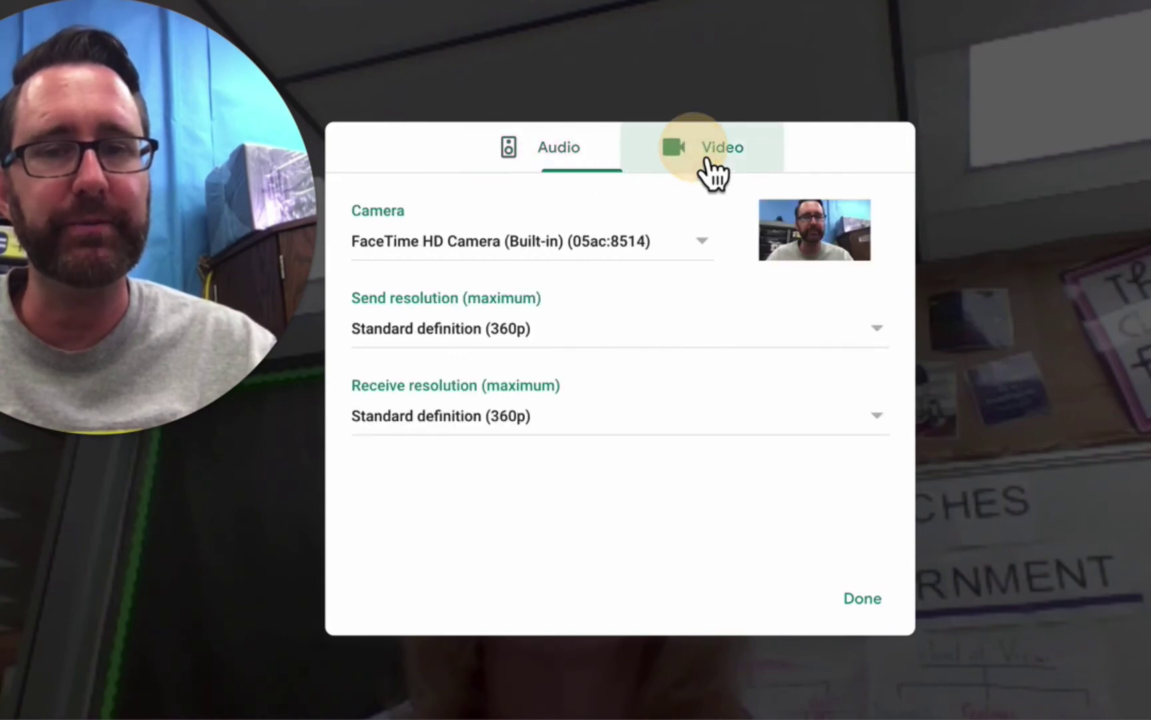
{"action": "left_click", "coordinate": [579, 355]}
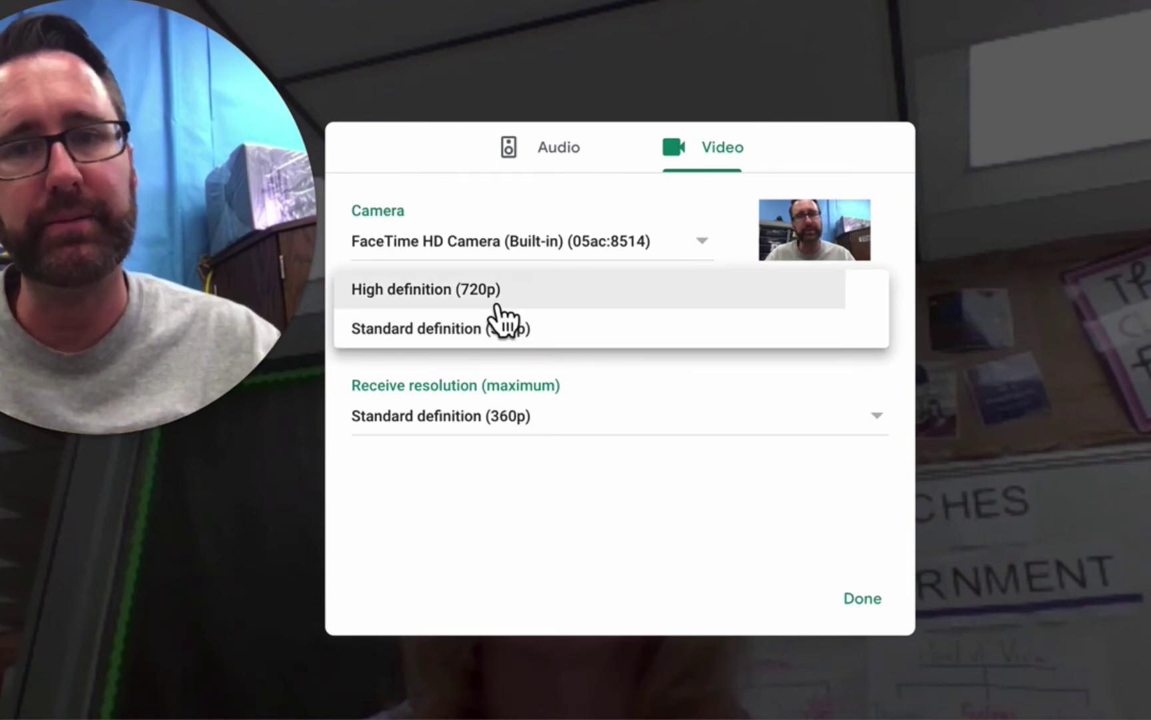
{"action": "left_click", "coordinate": [541, 350]}
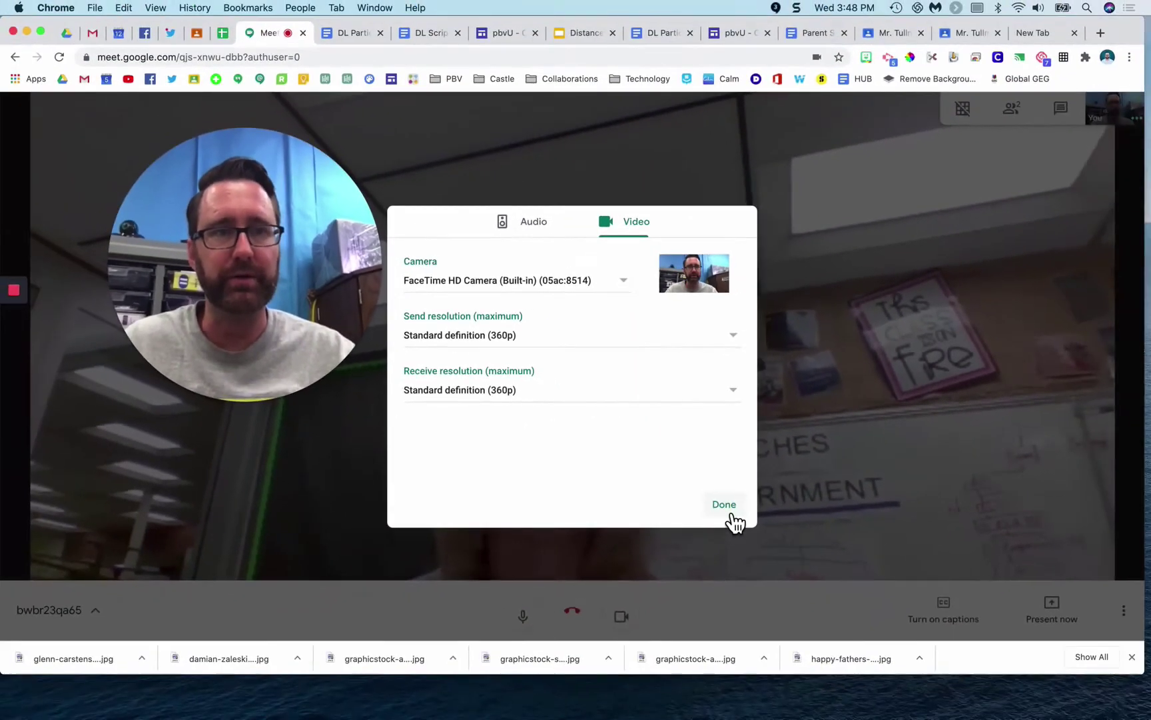
{"action": "left_click", "coordinate": [869, 609]}
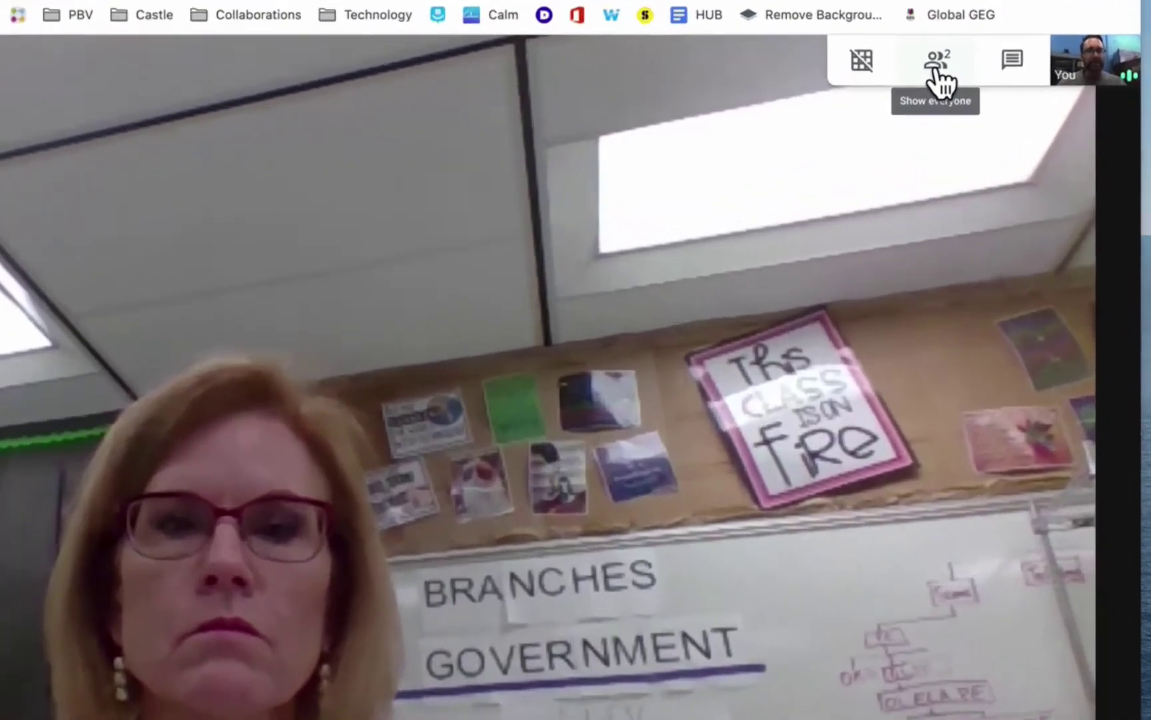
Show the participant list, expand and collapse a participant's pin/mute/remove options, then switch to chat.
{"action": "left_click", "coordinate": [1013, 113]}
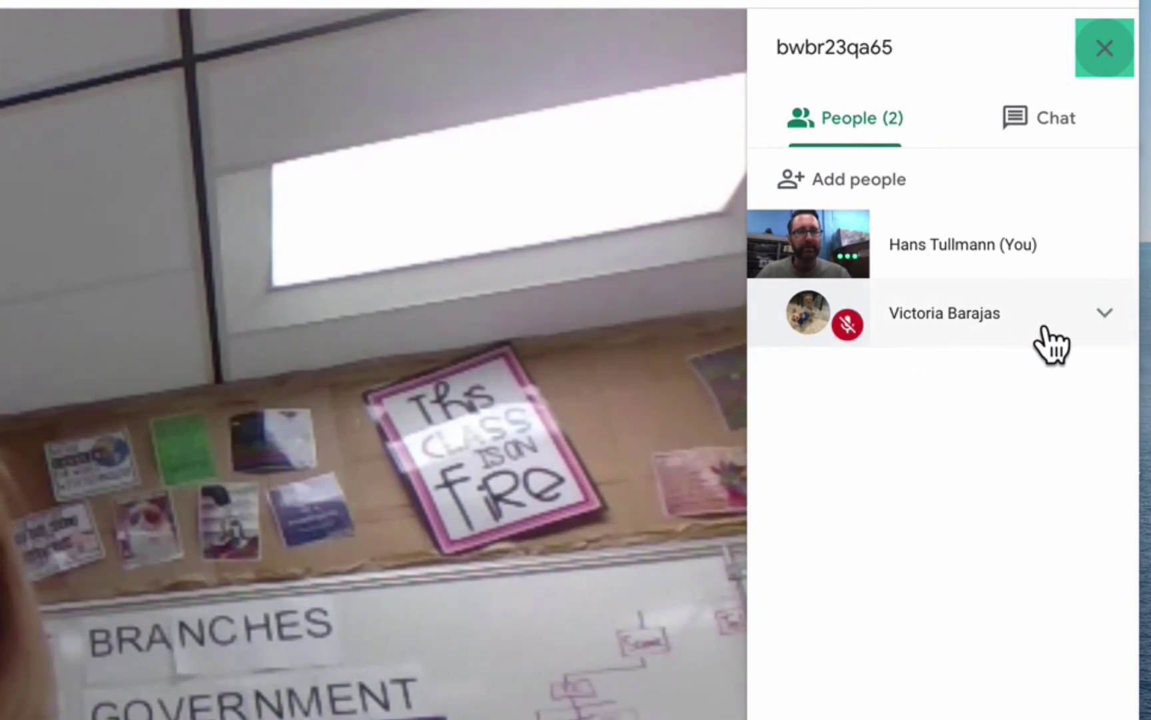
{"action": "left_click", "coordinate": [1126, 342]}
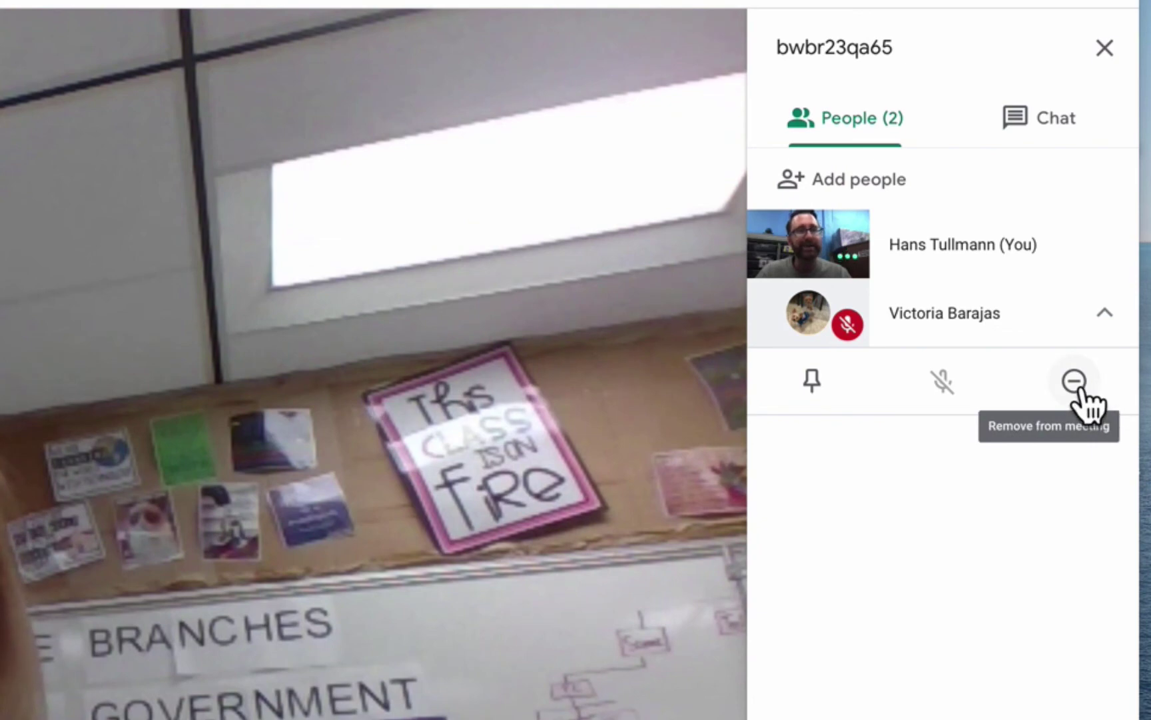
{"action": "left_click", "coordinate": [1106, 315]}
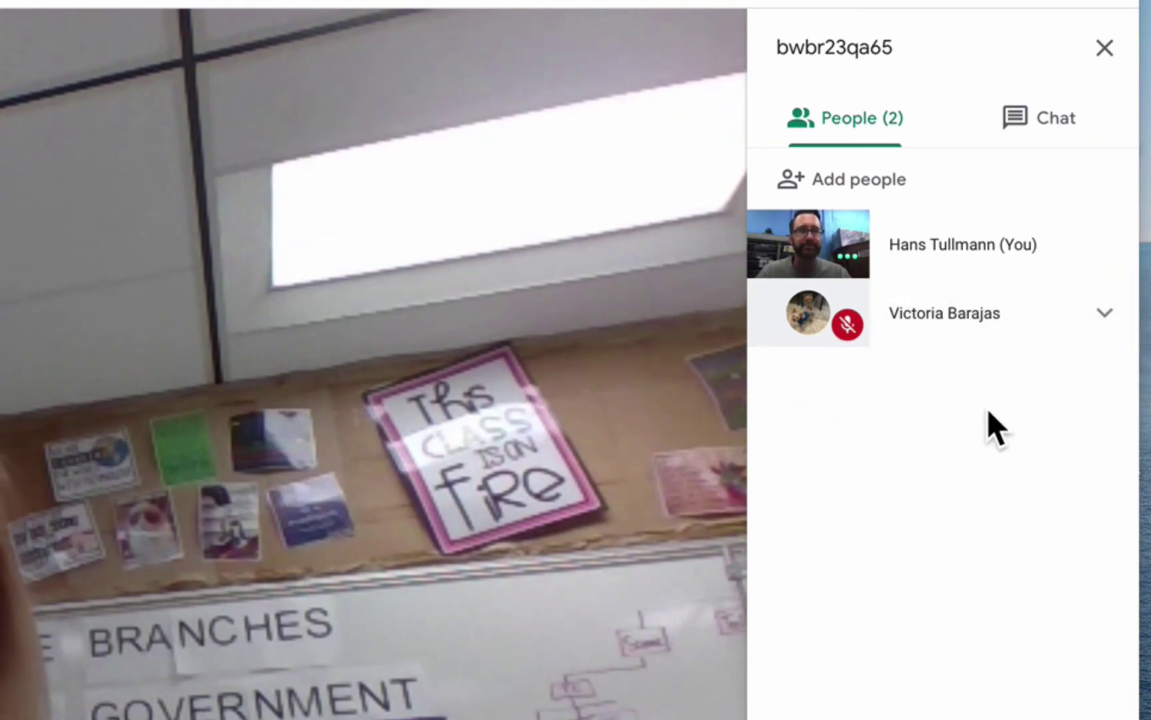
{"action": "left_click", "coordinate": [1039, 123]}
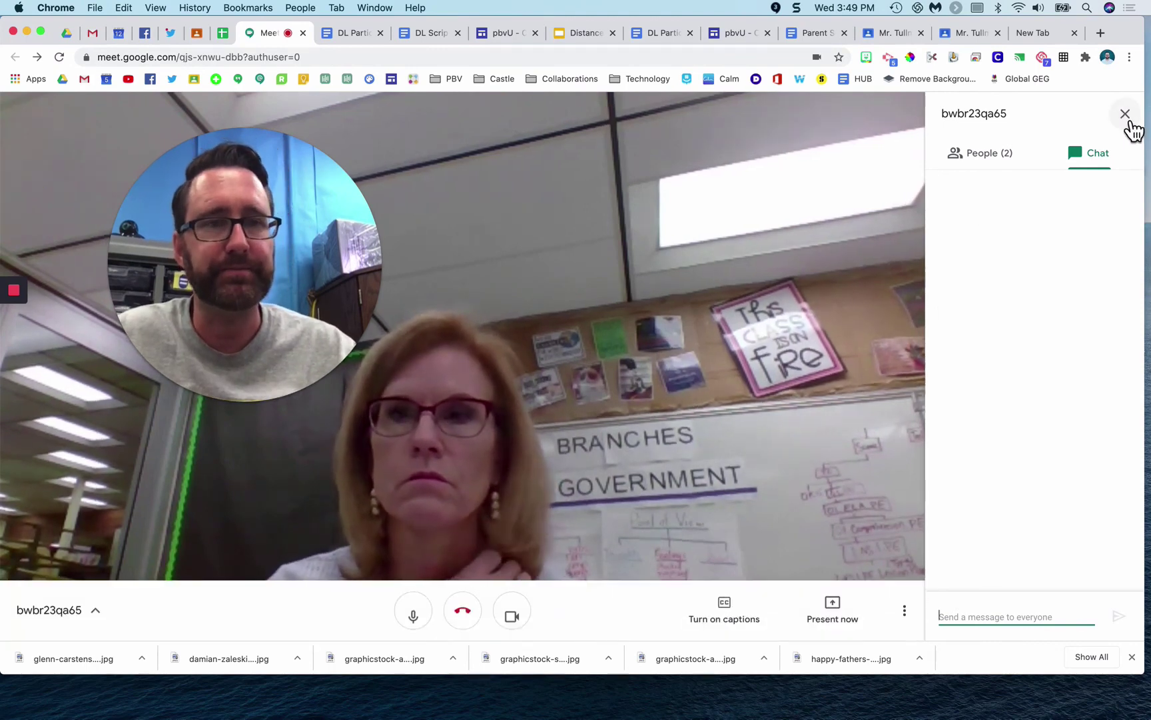
Close the meeting chat panel with the X at its top right.
{"action": "left_click_drag", "start_coordinate": [947, 121], "coordinate": [1010, 120]}
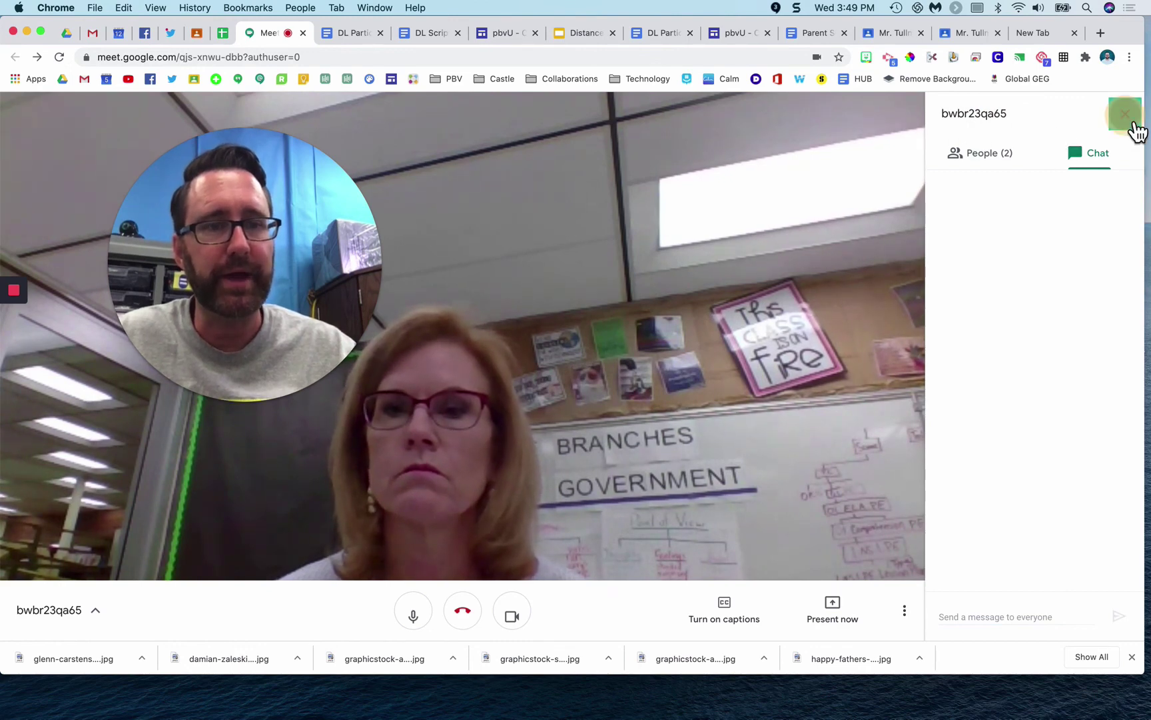
{"action": "left_click", "coordinate": [1133, 124]}
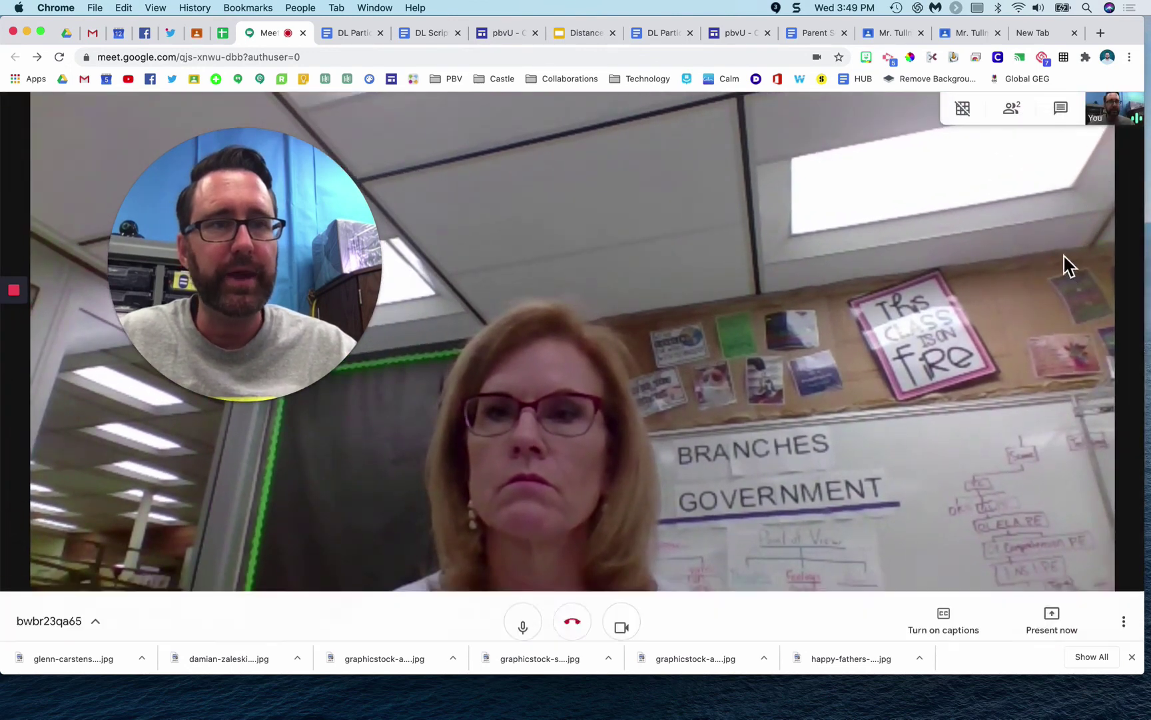